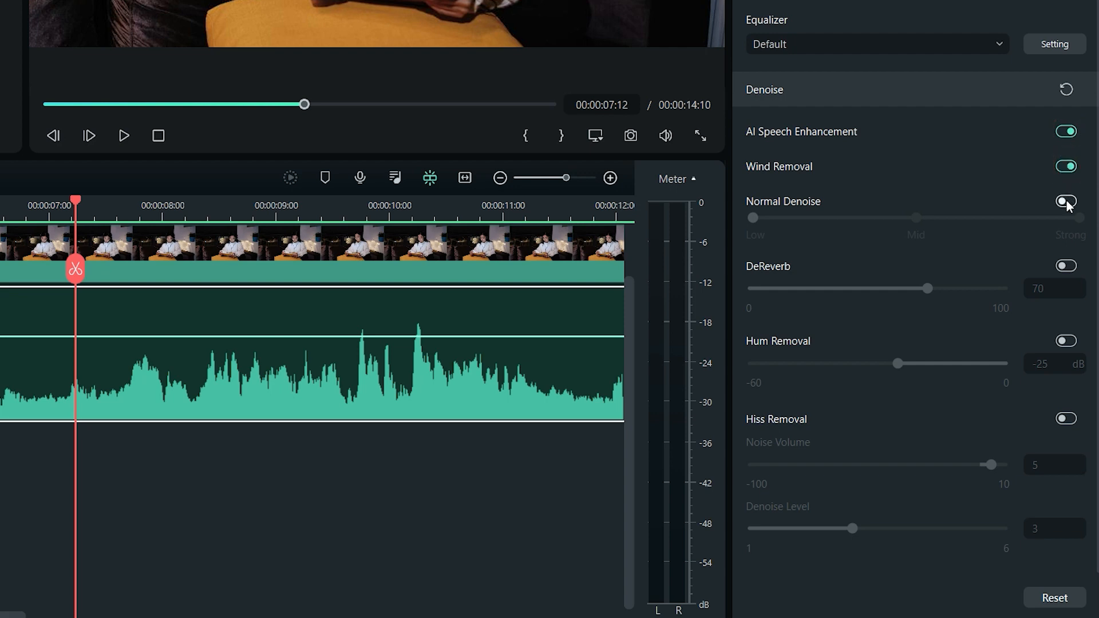
- Turn on Normal Denoise for the audio clip and set its strength to Mid
{"action": "left_click", "coordinate": [916, 217]}
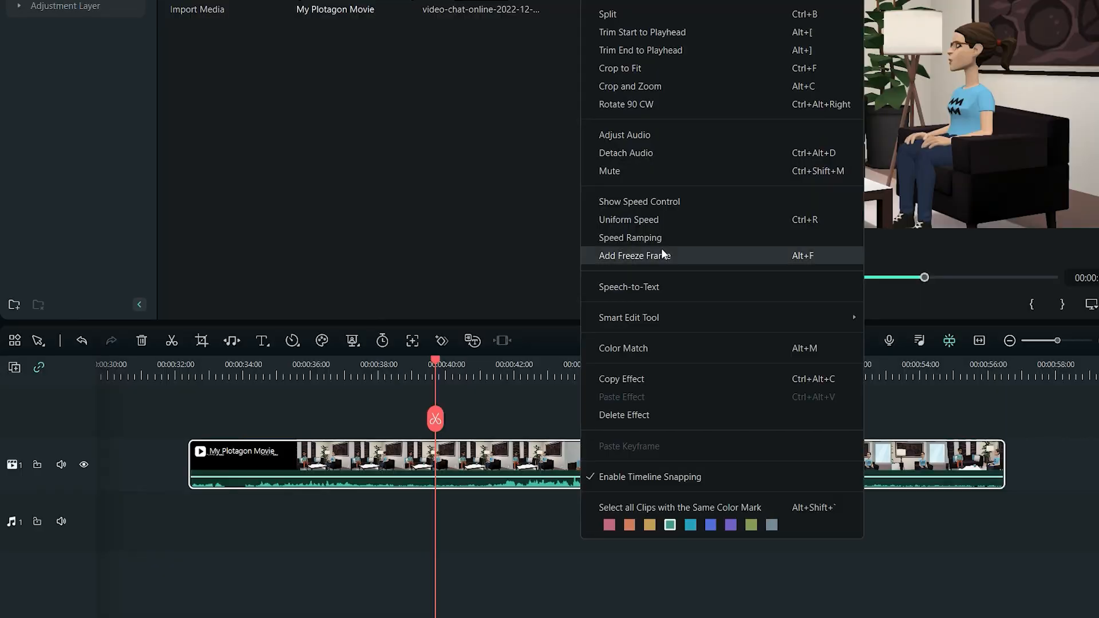
- Detach the audio from the My Plotagon Movie clip and choose the Pop equalizer preset for it
{"action": "left_click", "coordinate": [668, 153]}
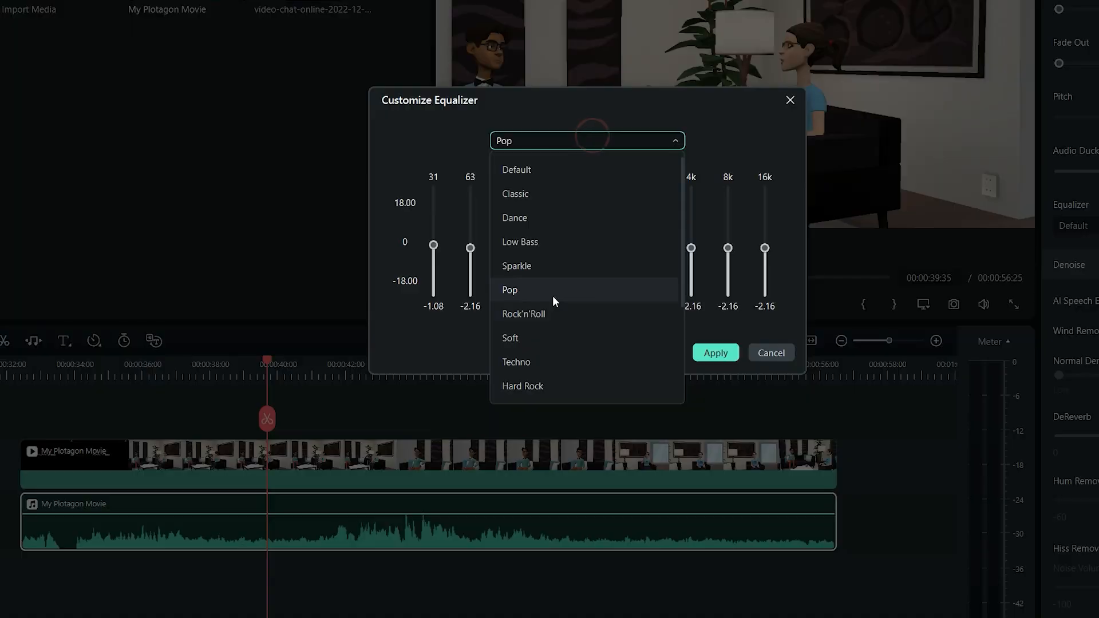
{"action": "left_click", "coordinate": [552, 294]}
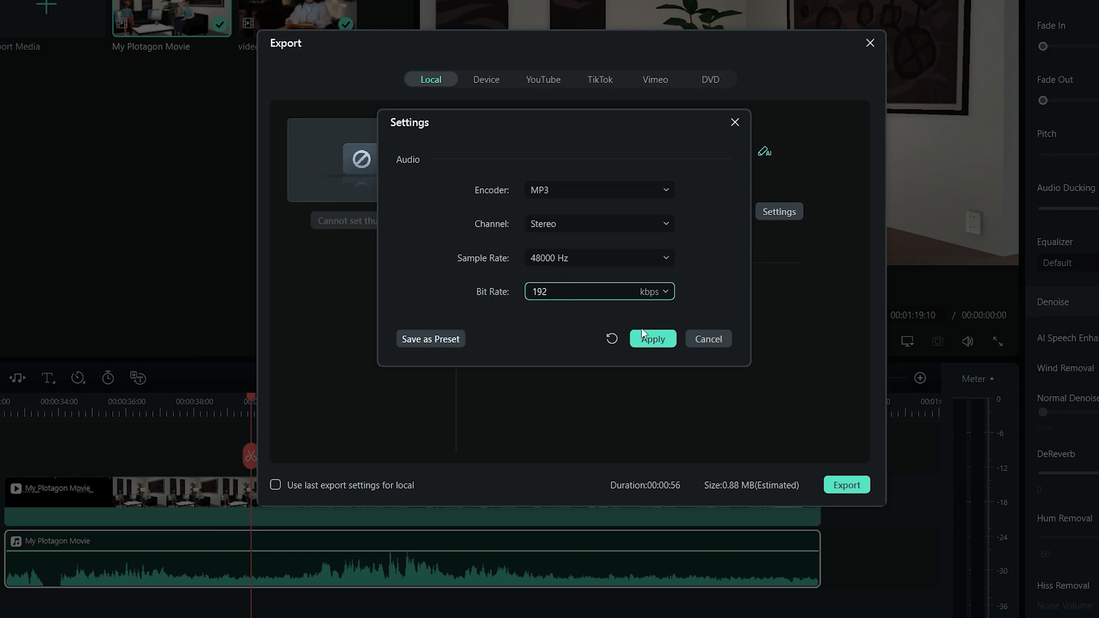
- Apply audio export settings with the MP3 encoder, stereo channel, 48000 Hz sample rate and 192 kbps bit rate
{"action": "left_click", "coordinate": [645, 337]}
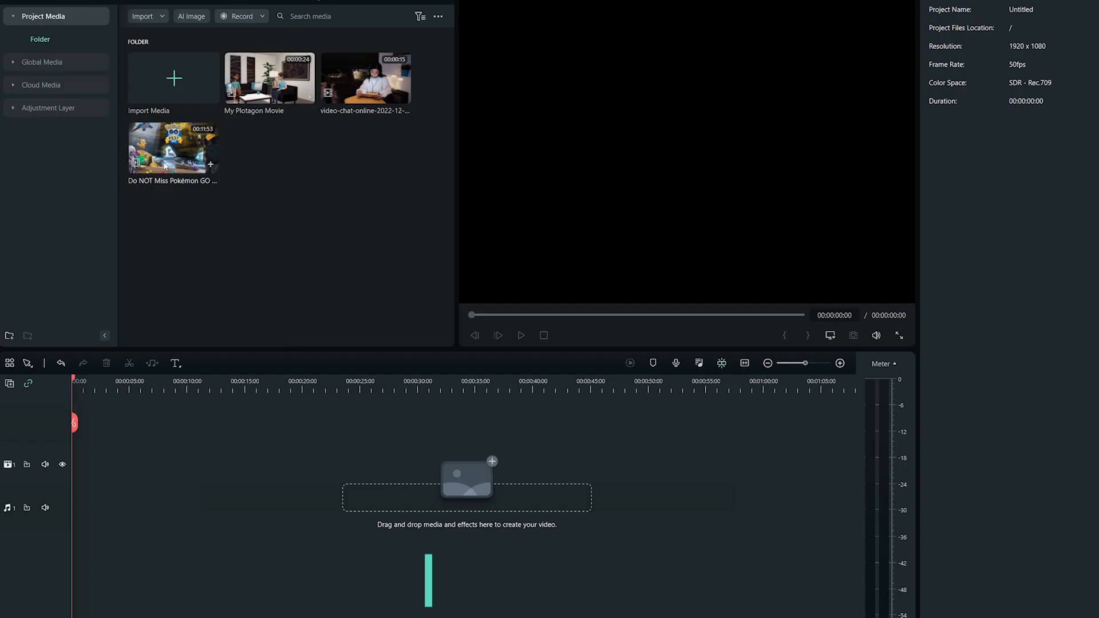
- Place the "Do NOT Miss Pokémon GO" video at the start of the timeline's video track
{"action": "left_click_drag", "start_coordinate": [165, 166], "coordinate": [77, 525]}
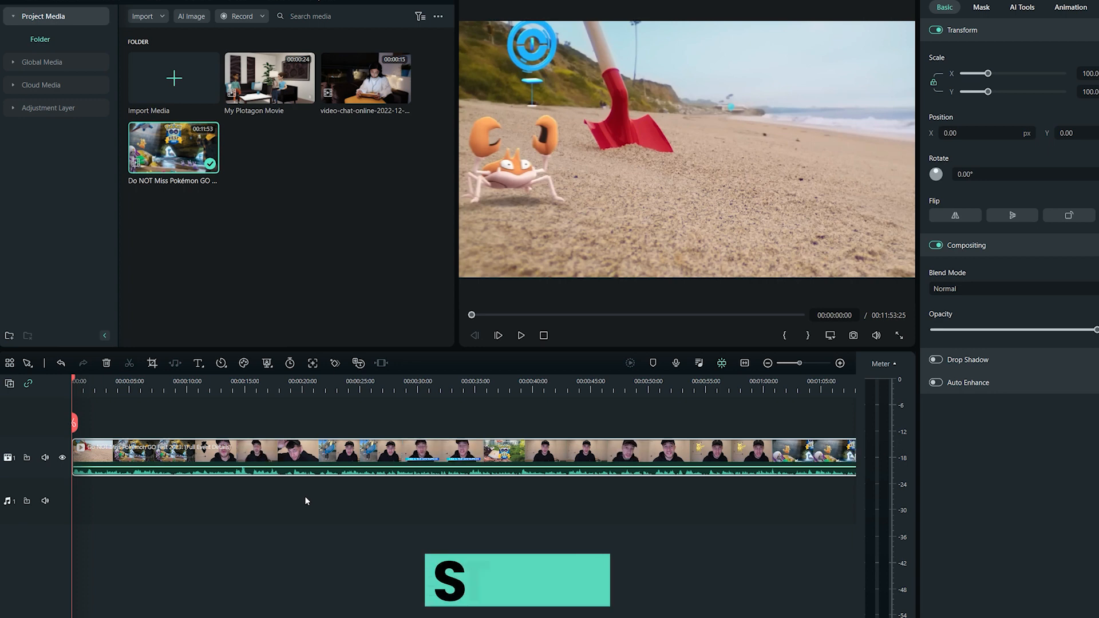
- Detach the audio from the Pokémon GO video clip and look through the detached audio's adjustment and denoise settings
{"action": "right_click", "coordinate": [342, 449]}
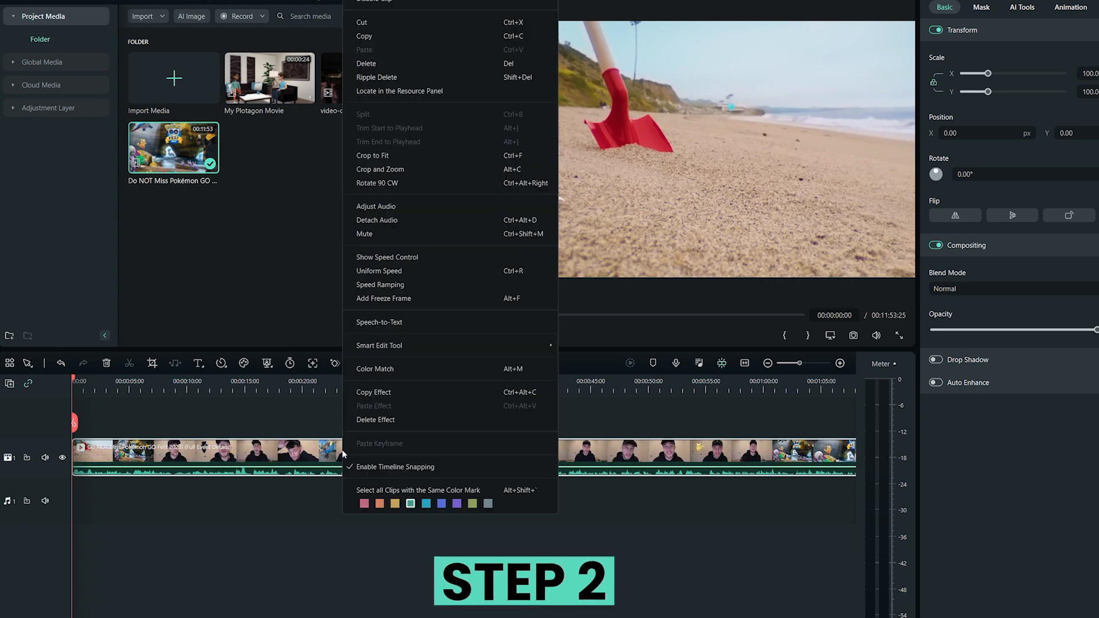
{"action": "mouse_move", "coordinate": [445, 348]}
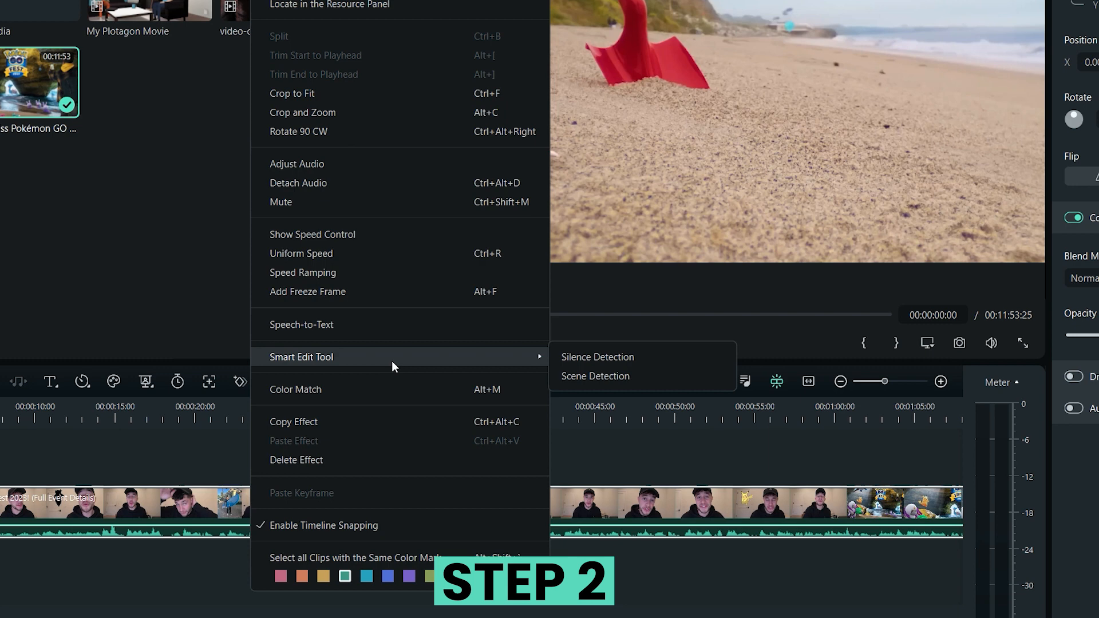
{"action": "left_click", "coordinate": [384, 185]}
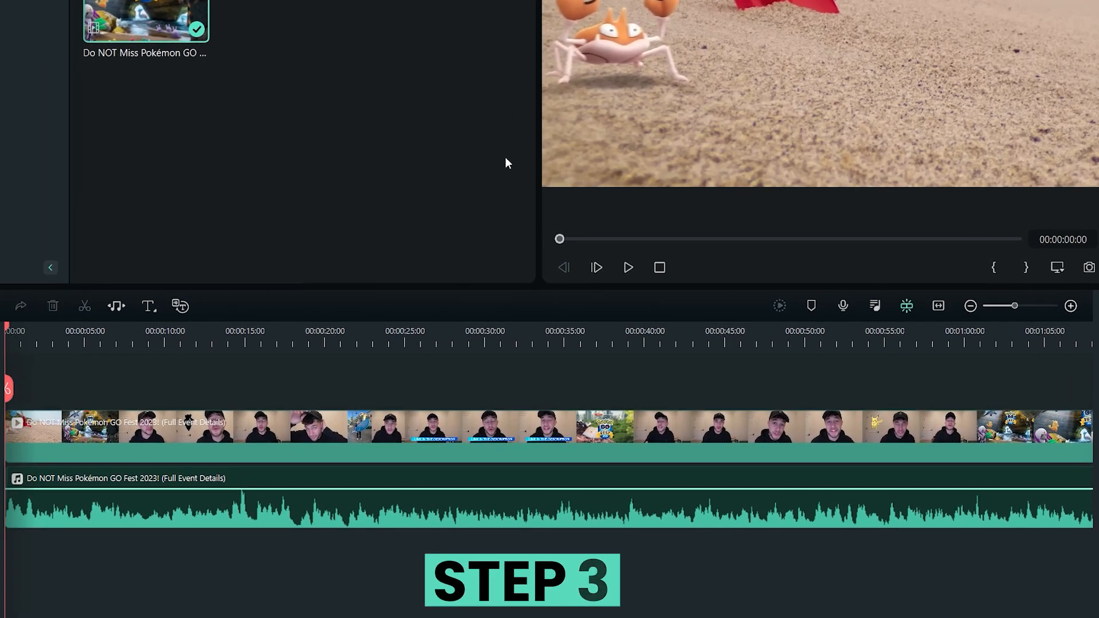
{"action": "left_click", "coordinate": [462, 510]}
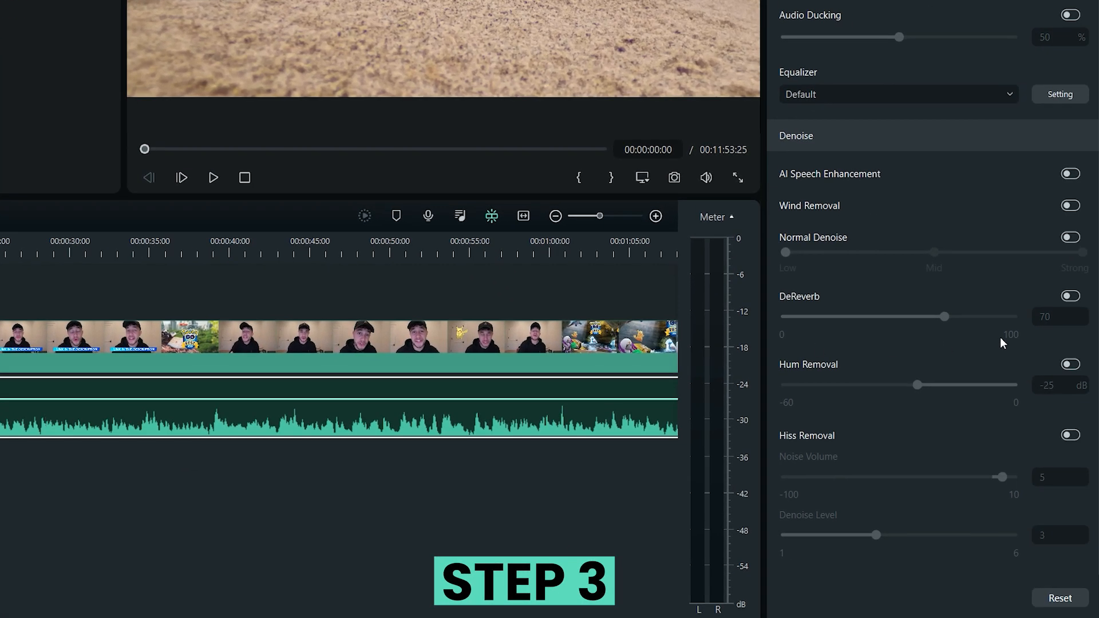
{"action": "scroll", "coordinate": [1001, 342], "scroll_direction": "up", "scroll_amount": 2}
{"action": "scroll", "coordinate": [1001, 342], "scroll_direction": "down", "scroll_amount": 2}
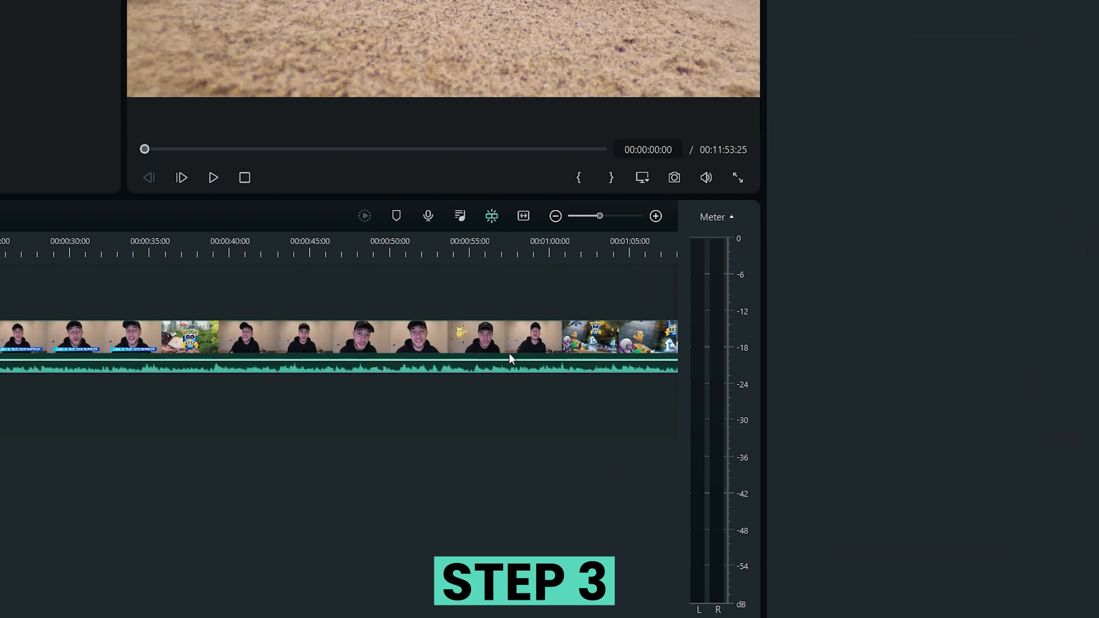
- Turn on Normal Denoise at the Low level for the Pokémon GO video clip's audio
{"action": "left_click", "coordinate": [504, 350]}
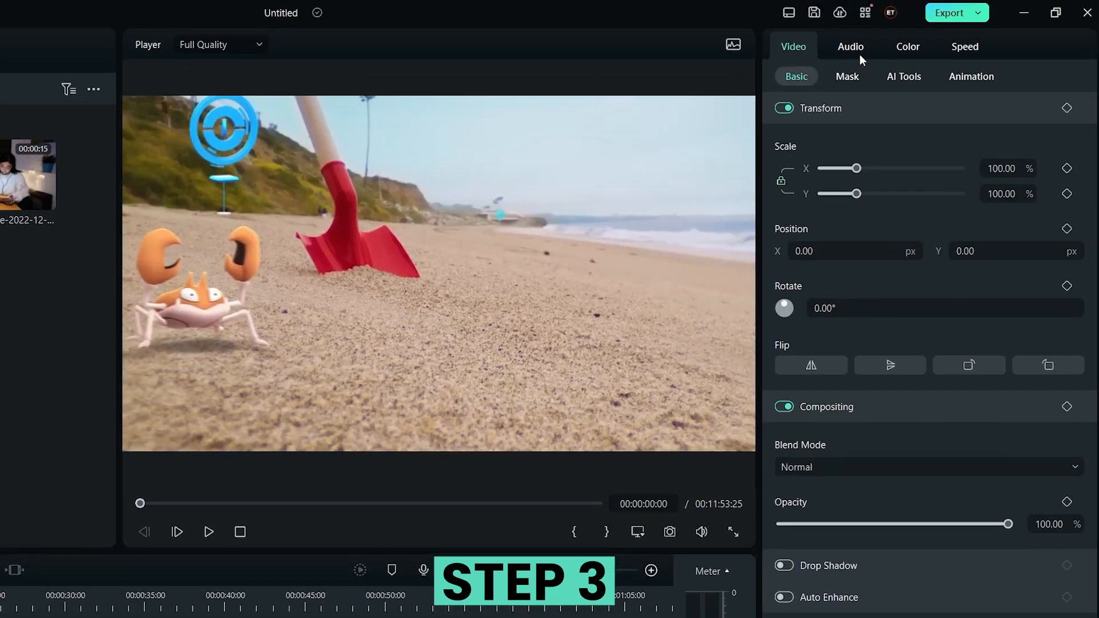
{"action": "left_click", "coordinate": [860, 54]}
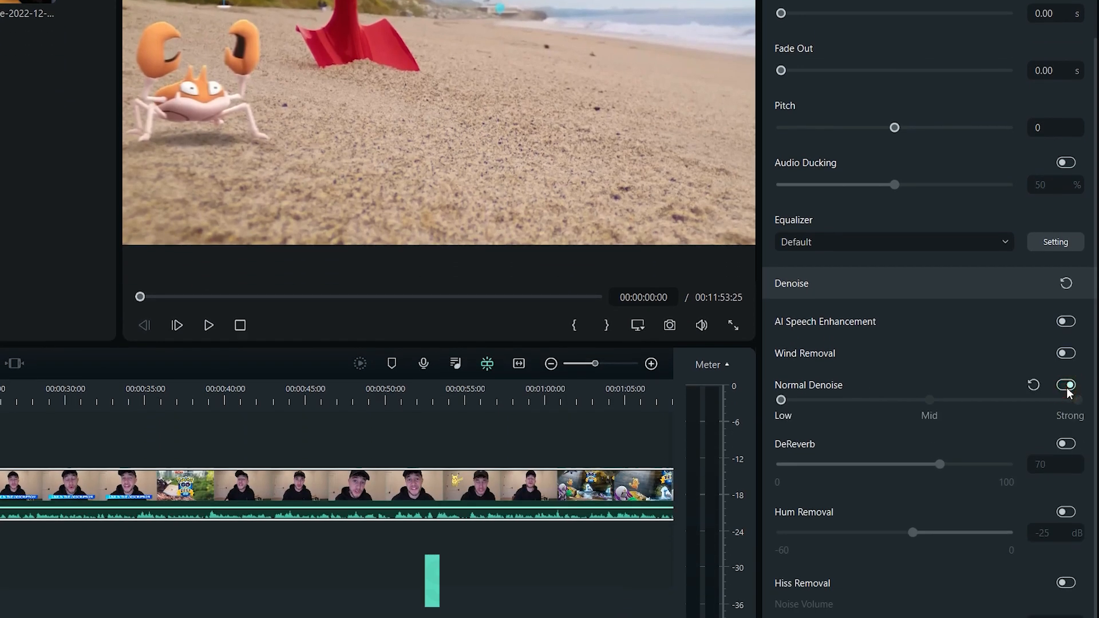
- Apply a custom equalizer with 1k at -4.76, 2k at 2.16, 4k at 5.82 and 16k at -10.08, raising the 8k band slightly
{"action": "left_click", "coordinate": [1055, 243]}
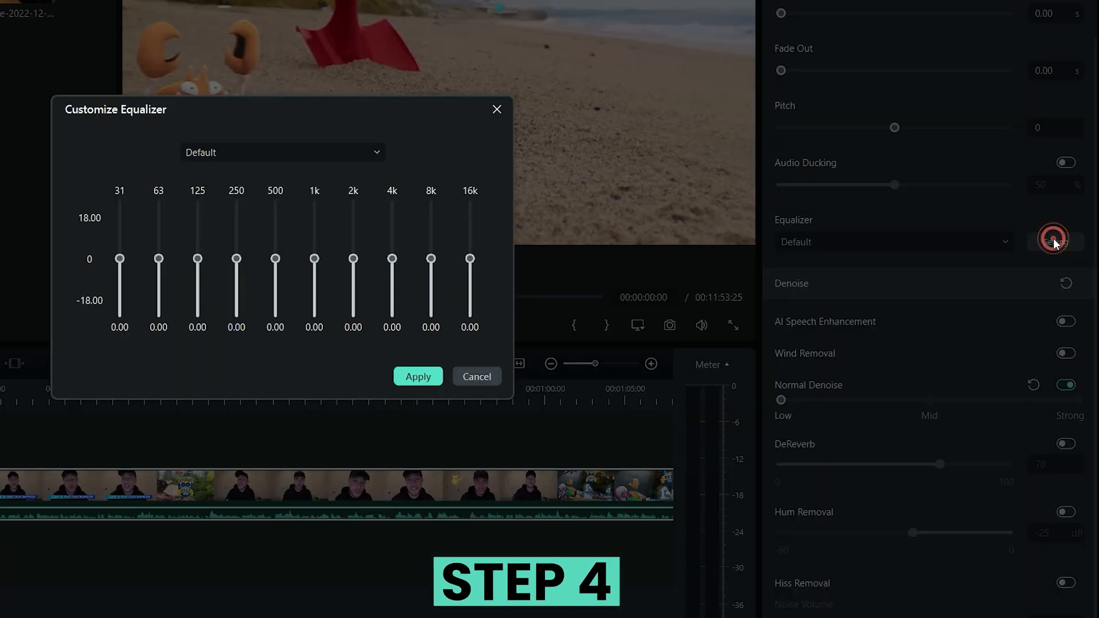
{"action": "left_click", "coordinate": [356, 148]}
{"action": "left_click", "coordinate": [273, 214]}
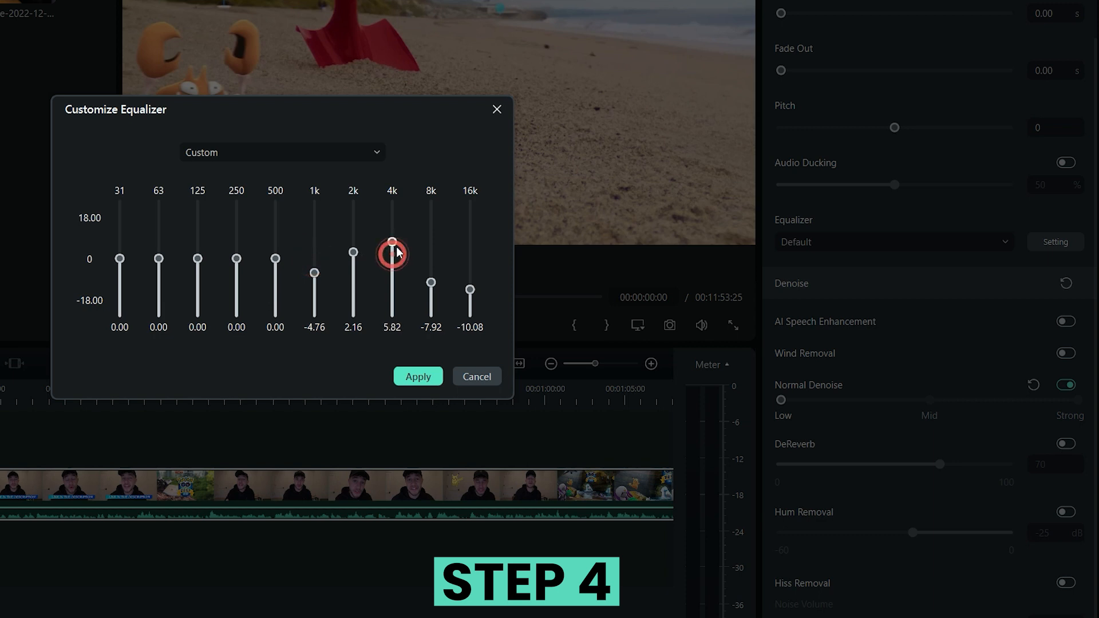
{"action": "left_click_drag", "start_coordinate": [435, 285], "coordinate": [436, 276]}
{"action": "left_click", "coordinate": [410, 378]}
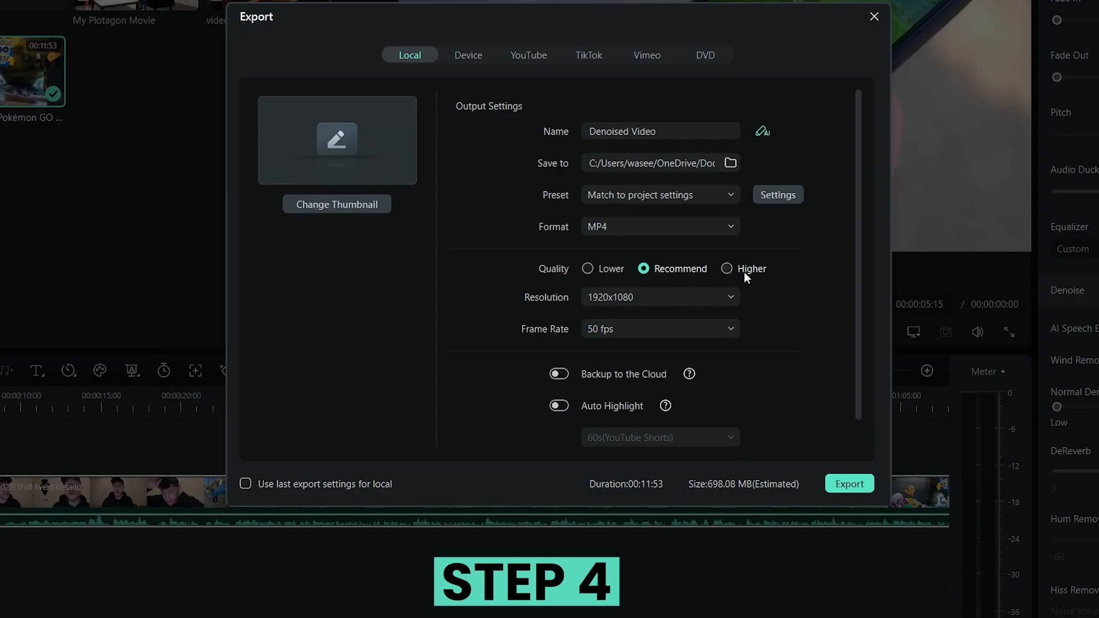
- Export the project locally as the MP4 "Denoised Video" with Higher quality at 1920x1080 and 50 fps
{"action": "left_click", "coordinate": [744, 272]}
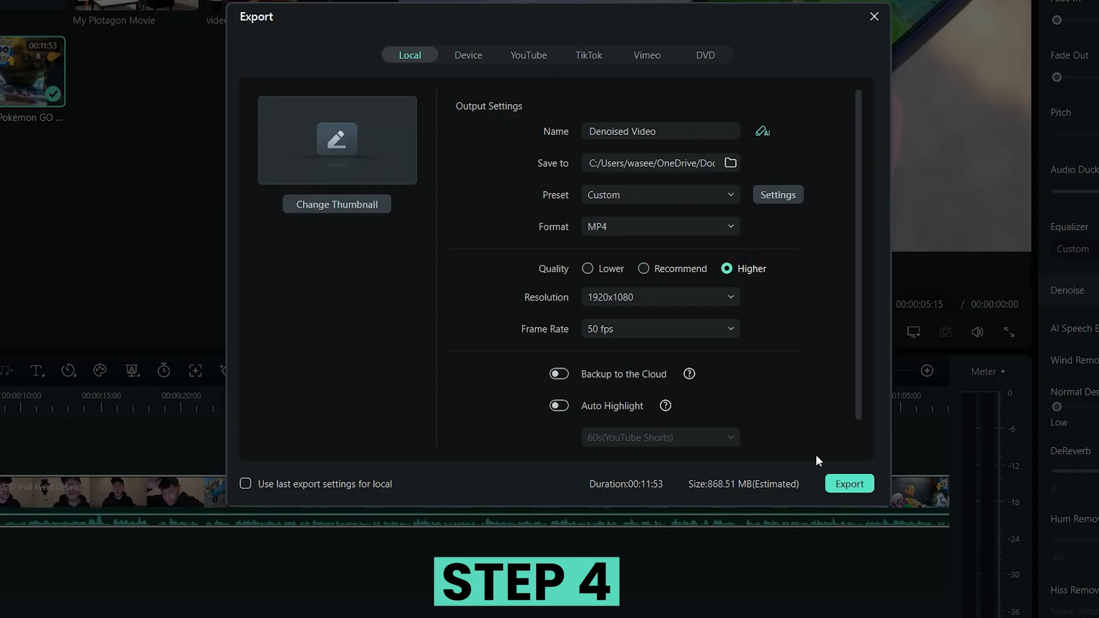
{"action": "left_click", "coordinate": [841, 487]}
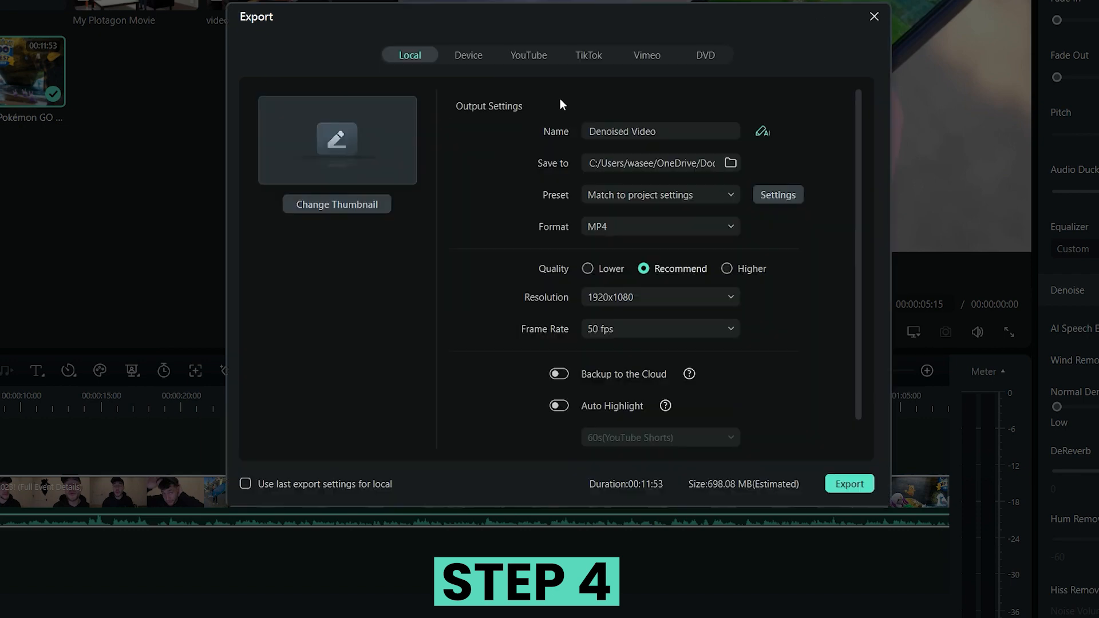
- Look at the YouTube and Vimeo export destinations
{"action": "left_click", "coordinate": [530, 57]}
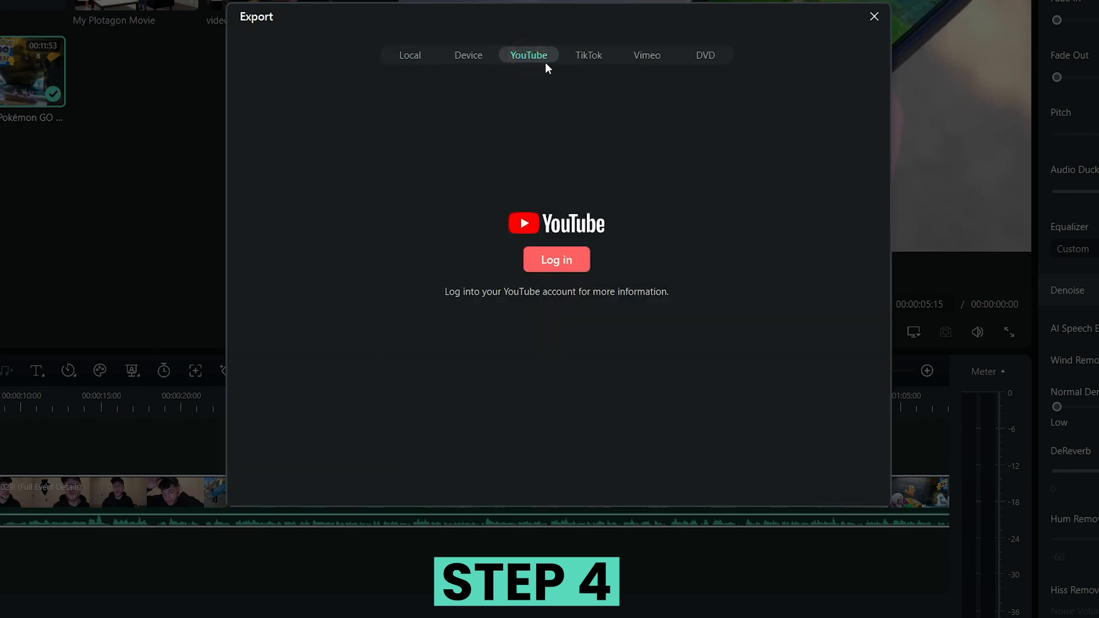
{"action": "left_click", "coordinate": [648, 56]}
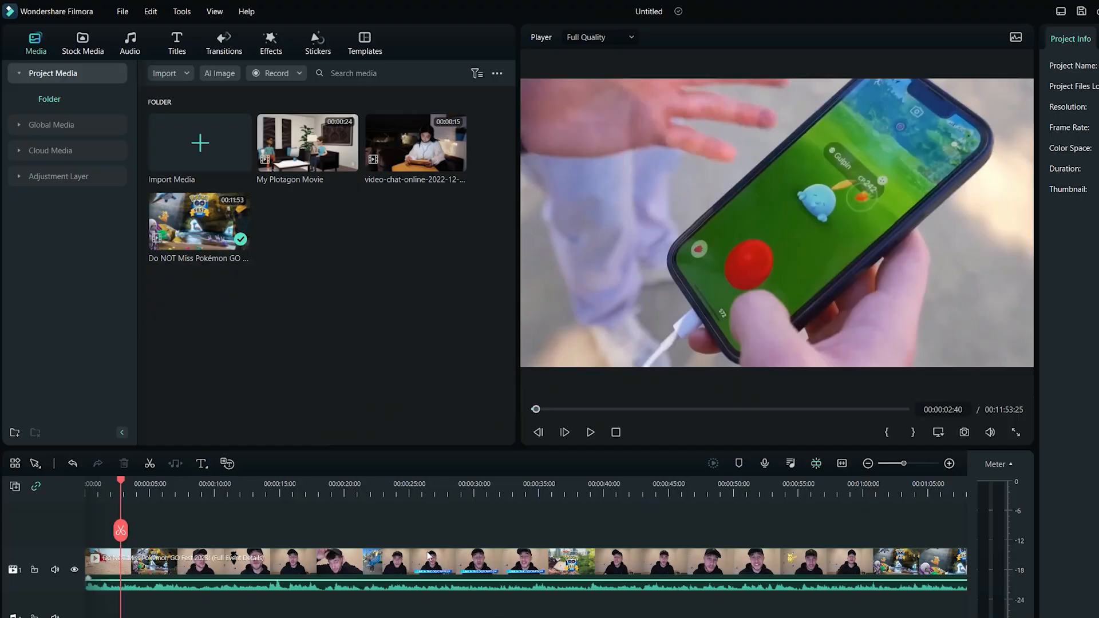
- Add the trending stock track "Feel the summer" to the audio track beneath the video, starting at the beginning
{"action": "left_click", "coordinate": [130, 43]}
{"action": "left_click_drag", "start_coordinate": [159, 119], "coordinate": [97, 586]}
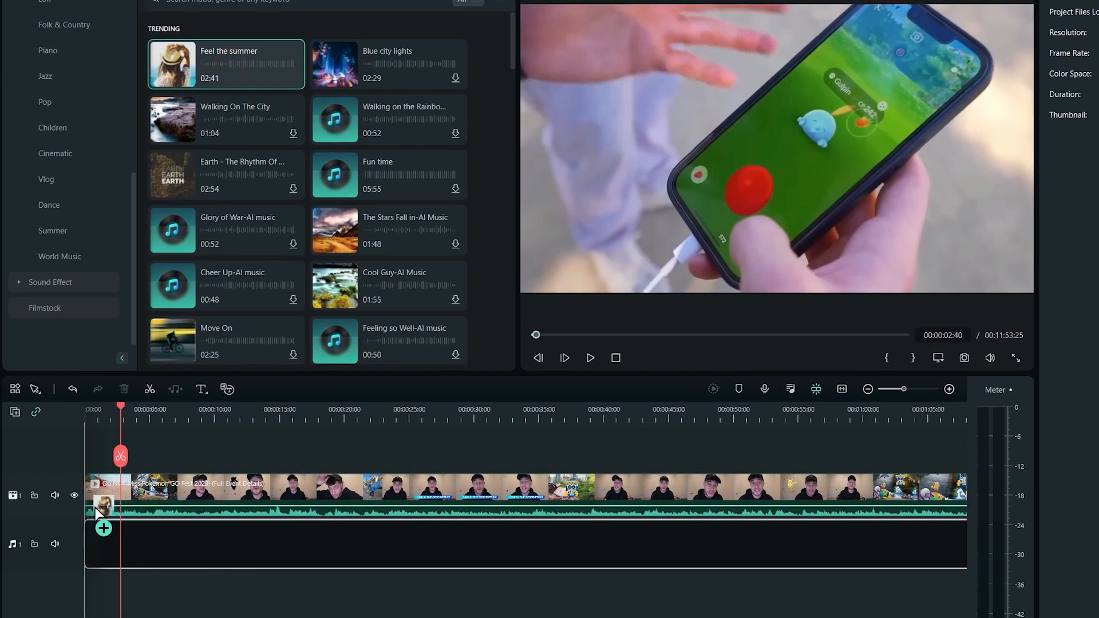
{"action": "left_click_drag", "start_coordinate": [79, 507], "coordinate": [92, 544]}
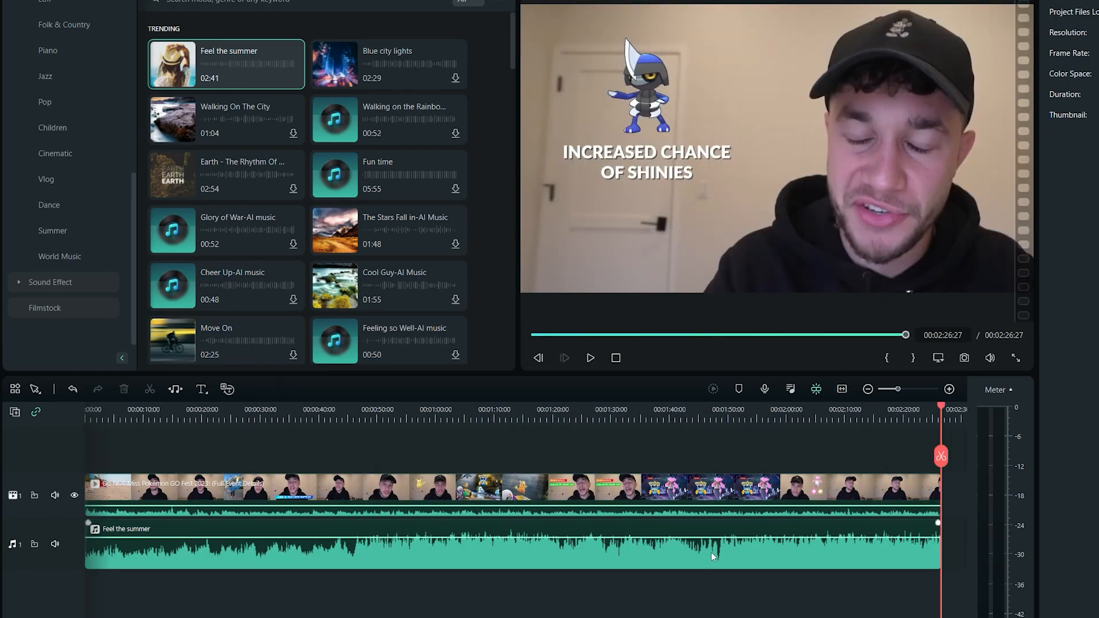
- Set the "Feel the summer" fade in to 40.99 s, fade out to 34.84 s and pitch to 2, and lower its volume slightly
{"action": "left_click_drag", "start_coordinate": [1055, 105], "coordinate": [1098, 107]}
{"action": "left_click_drag", "start_coordinate": [1054, 151], "coordinate": [1098, 151]}
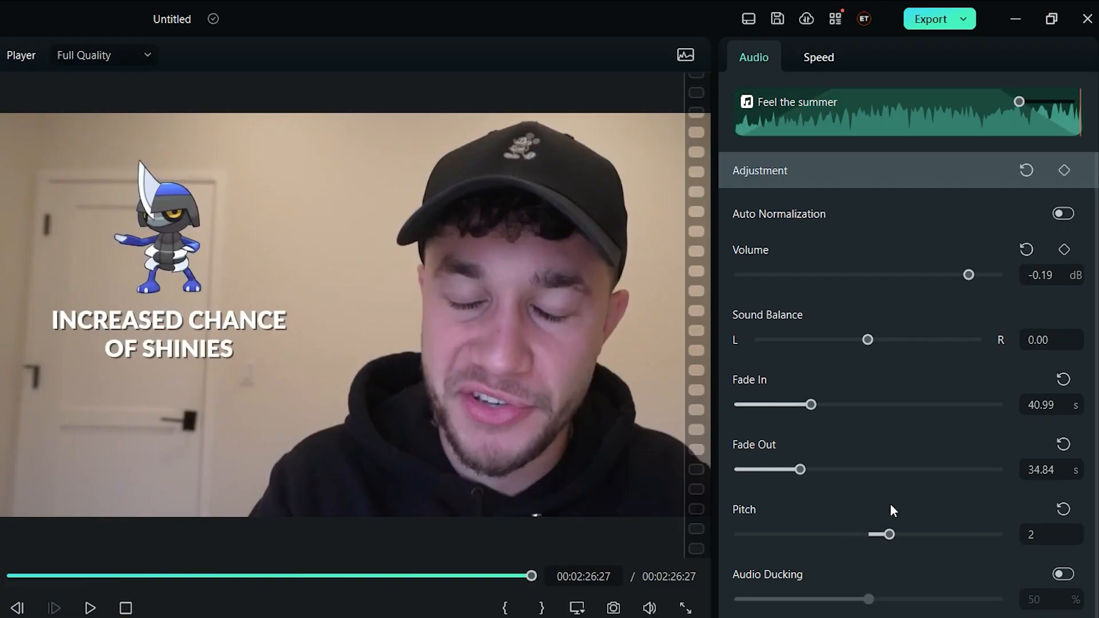
{"action": "mouse_move", "coordinate": [957, 275]}
{"action": "left_mouse_down"}
{"action": "mouse_move", "coordinate": [942, 276]}
{"action": "mouse_move", "coordinate": [955, 281]}
{"action": "left_mouse_up"}
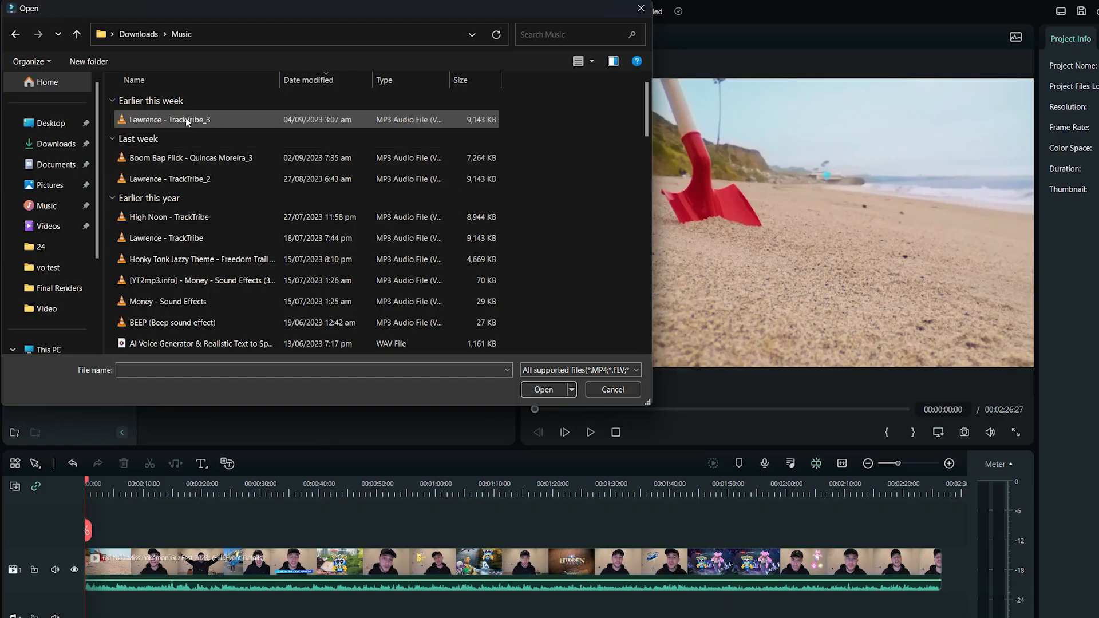
- Import the music file "Lawrence - TrackTribe_3" onto the audio track under the video and trim it to the video's end
{"action": "double_click", "coordinate": [185, 118]}
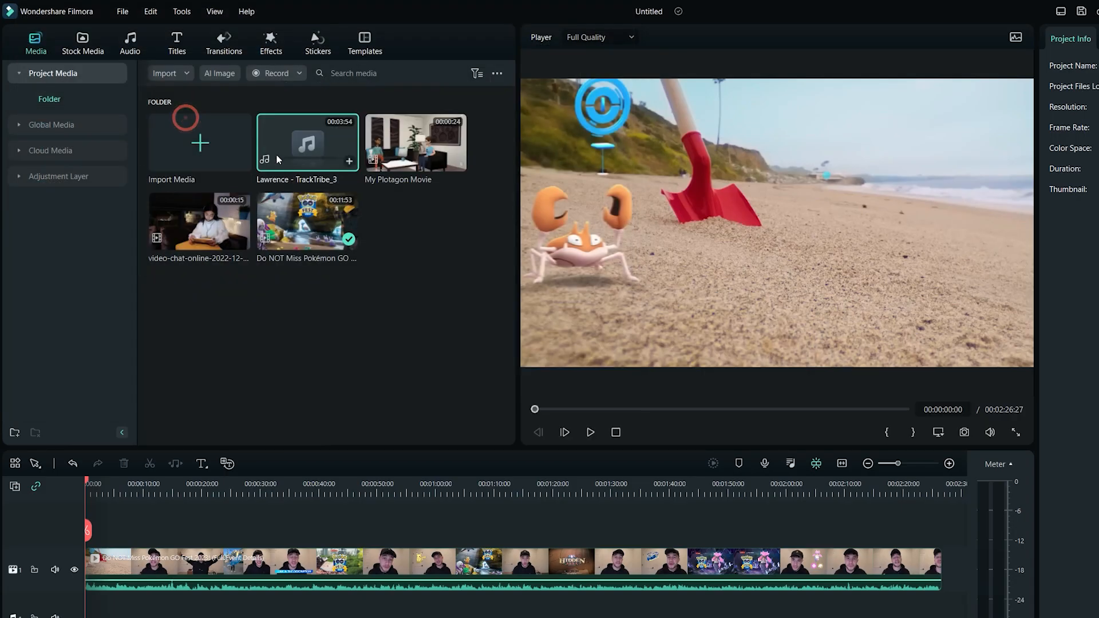
{"action": "left_click_drag", "start_coordinate": [341, 223], "coordinate": [104, 614]}
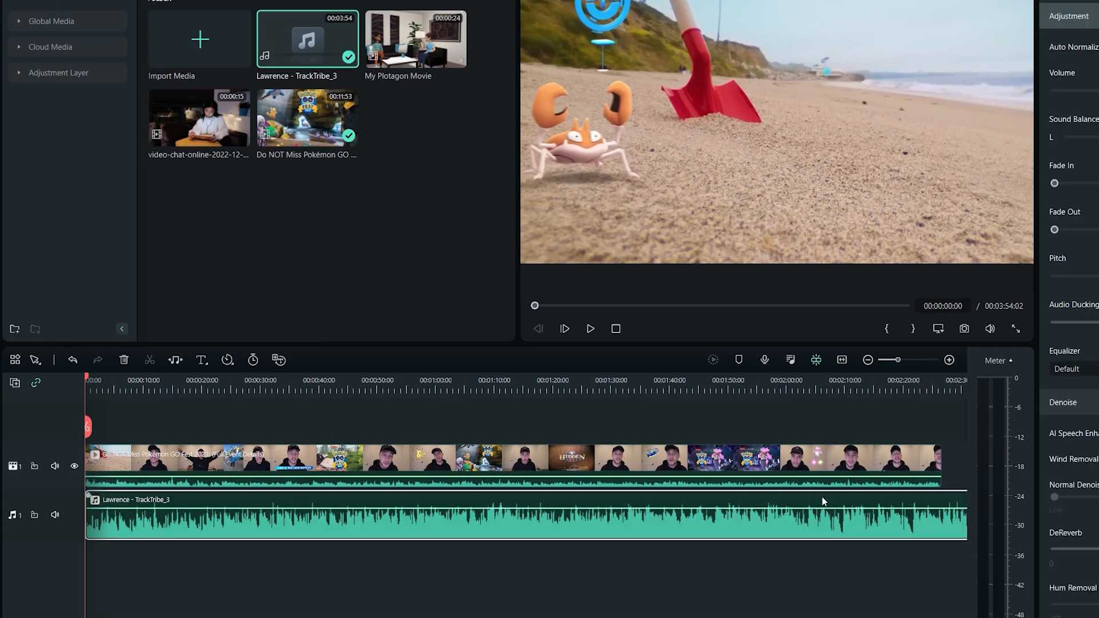
{"action": "key", "text": "c"}
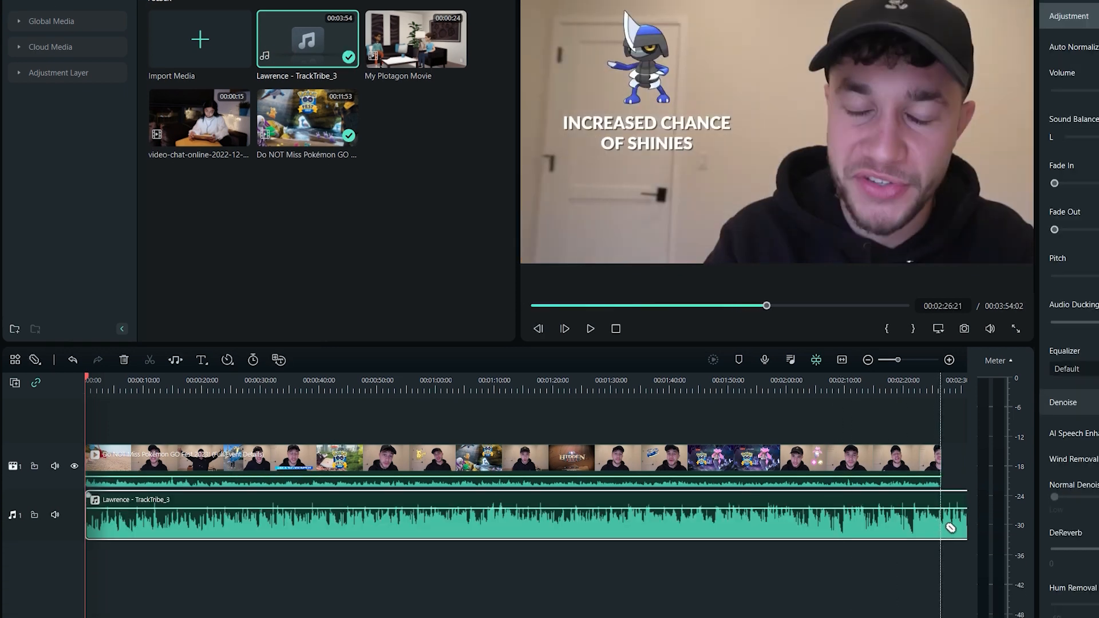
{"action": "left_click", "coordinate": [940, 518]}
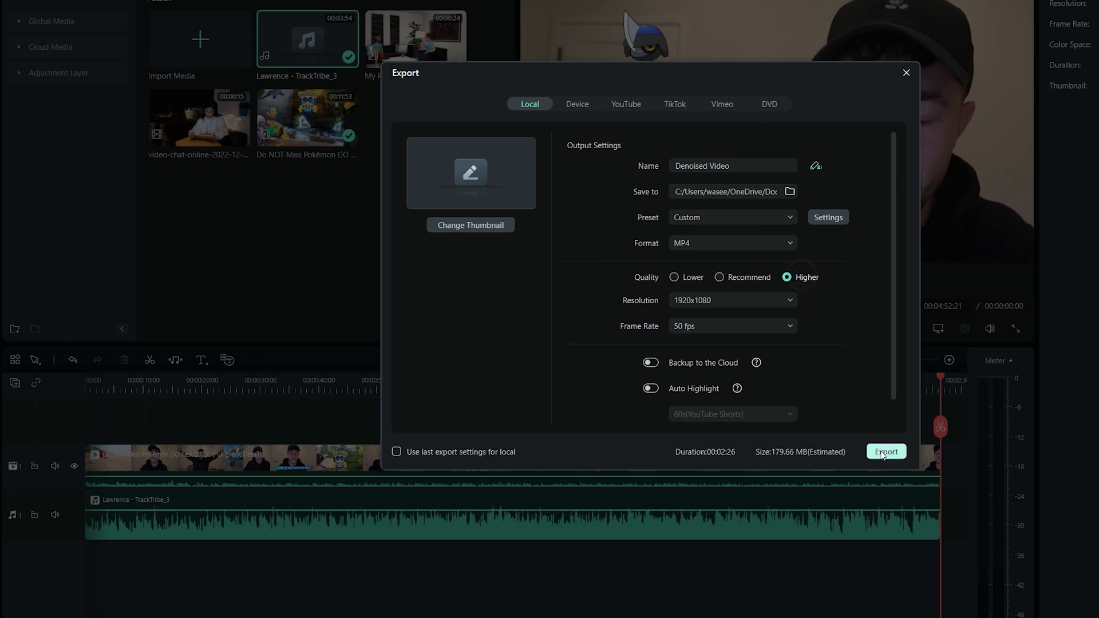
- Export the video with its background music as the MP4 "Denoised Video" at Higher quality
{"action": "left_click", "coordinate": [885, 452]}
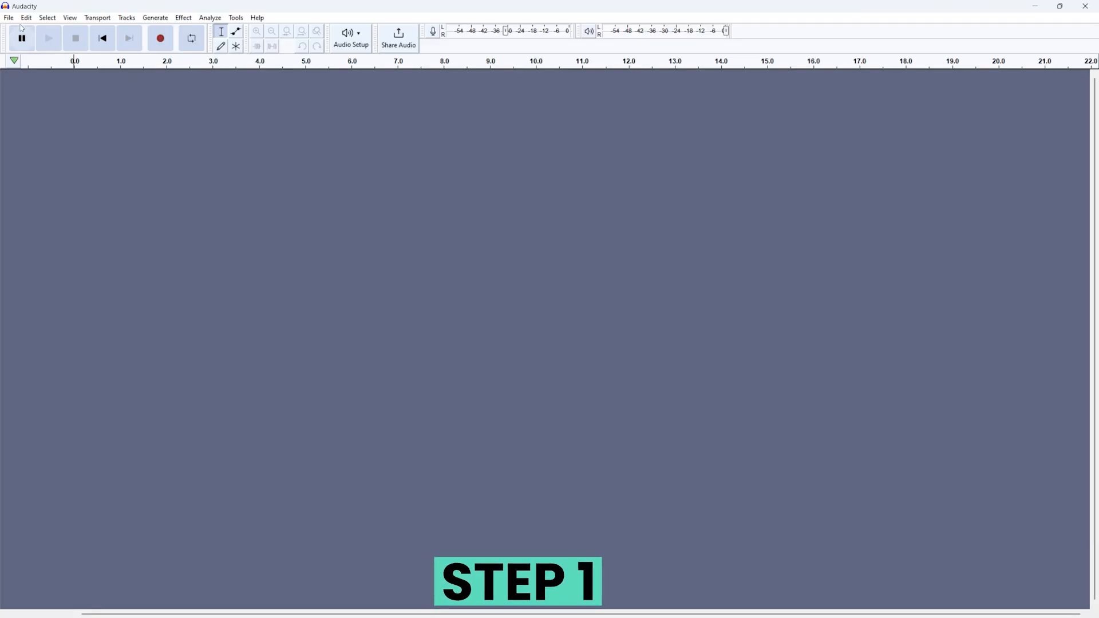
- Switch to Audacity and open the Sample Audio MP3 file from the vo test folder
{"action": "left_click", "coordinate": [11, 20]}
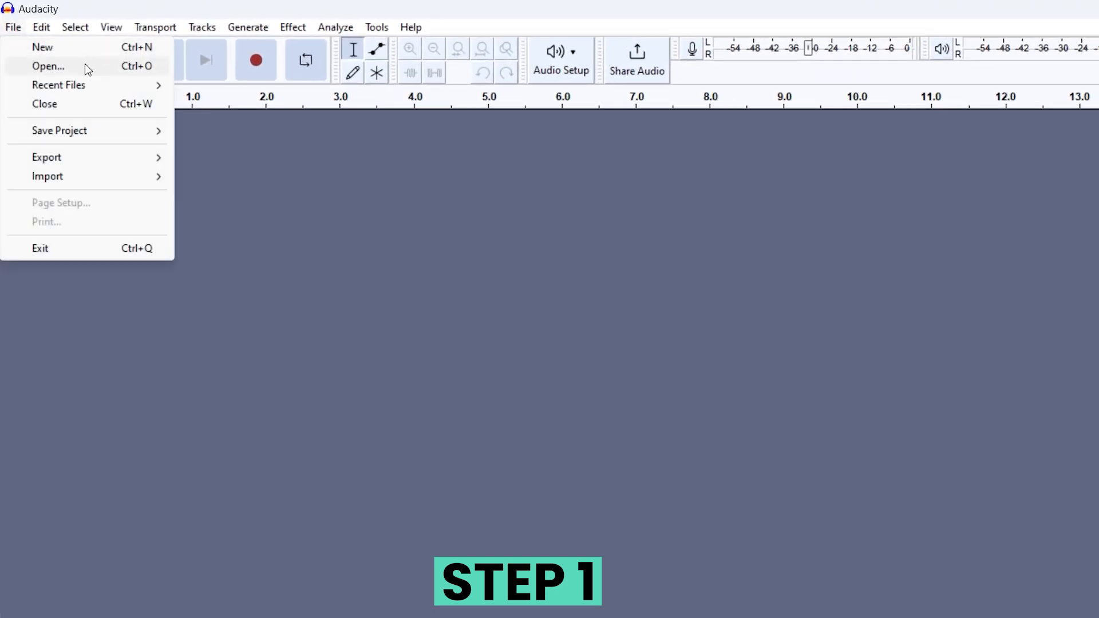
{"action": "left_click", "coordinate": [48, 66]}
{"action": "left_click", "coordinate": [150, 223]}
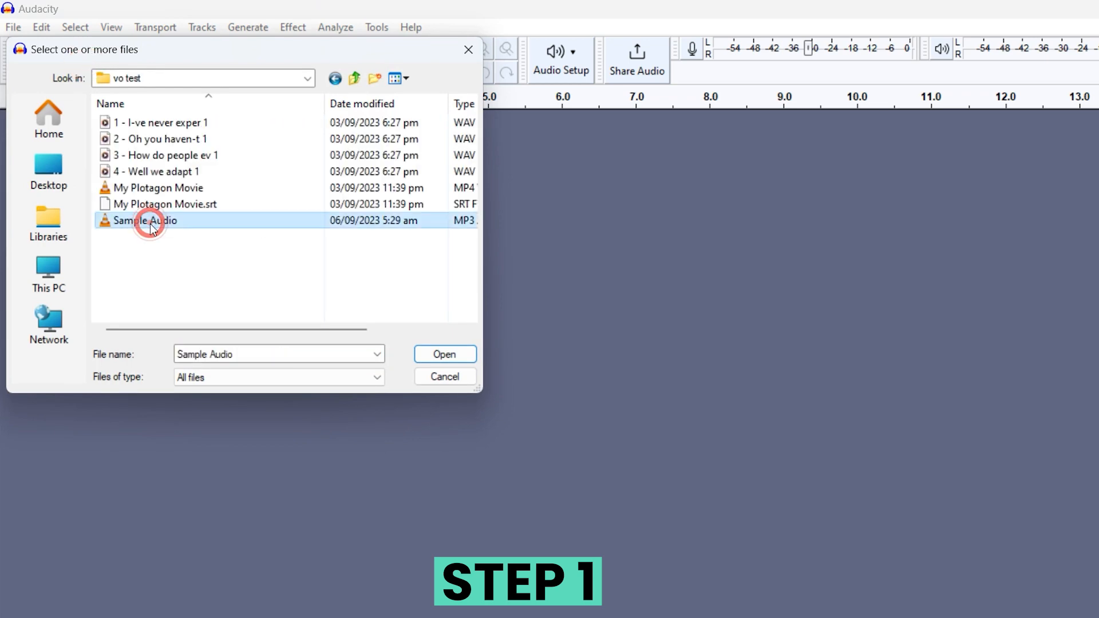
{"action": "left_click", "coordinate": [437, 355]}
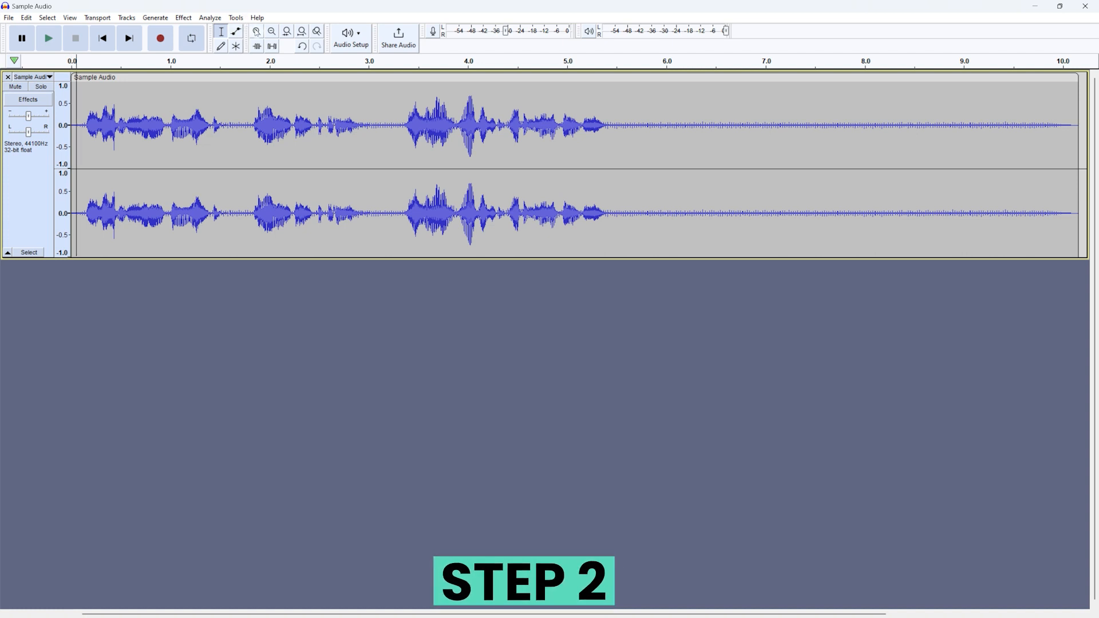
- Select the noise-only gap in the Sample Audio track from about 1.59 to 1.83 seconds
{"action": "left_click", "coordinate": [257, 32]}
{"action": "left_click", "coordinate": [257, 32]}
{"action": "left_click", "coordinate": [257, 32]}
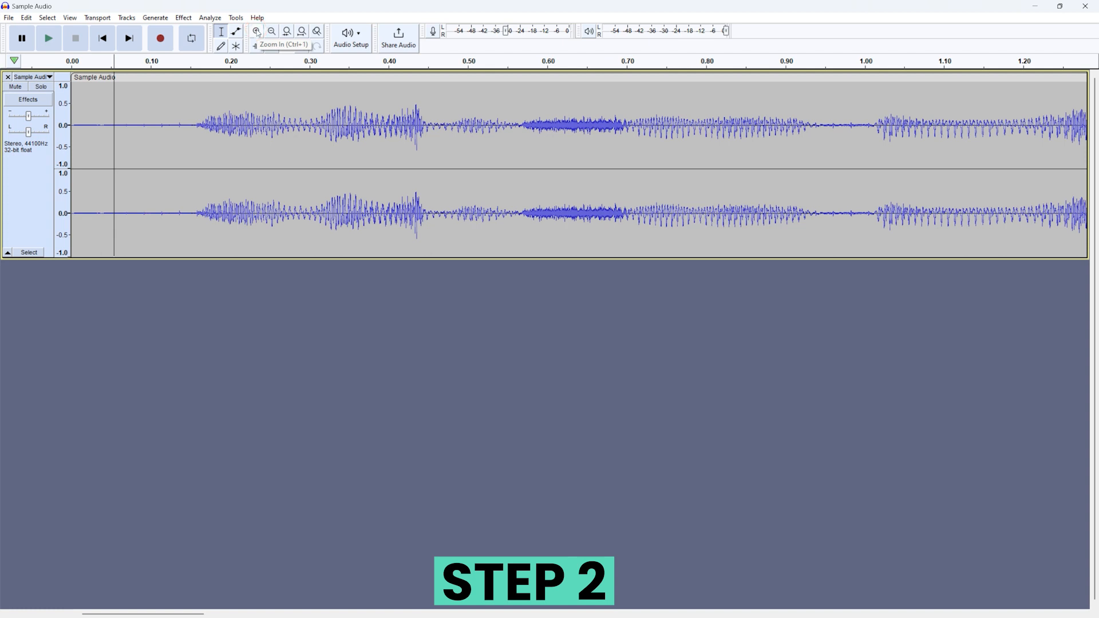
{"action": "left_click", "coordinate": [332, 172]}
{"action": "key", "text": "ctrl+3"}
{"action": "left_click_drag", "start_coordinate": [663, 129], "coordinate": [750, 139]}
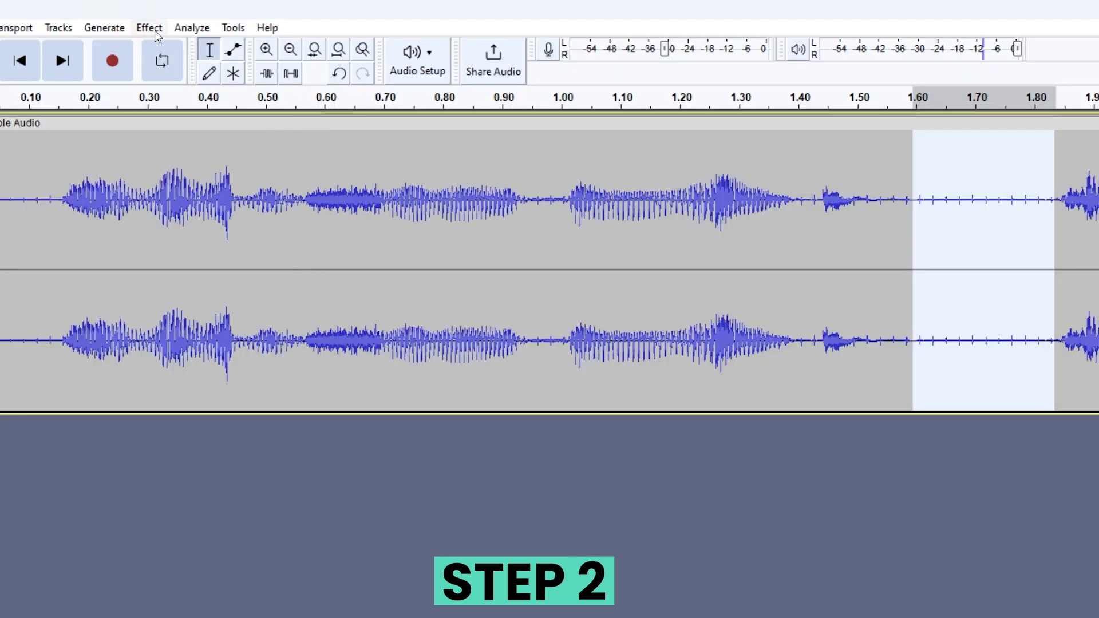
- Capture a noise profile with Noise Reduction from the selected noise-only gap in the Sample Audio track
{"action": "left_click", "coordinate": [188, 21]}
{"action": "mouse_move", "coordinate": [312, 204]}
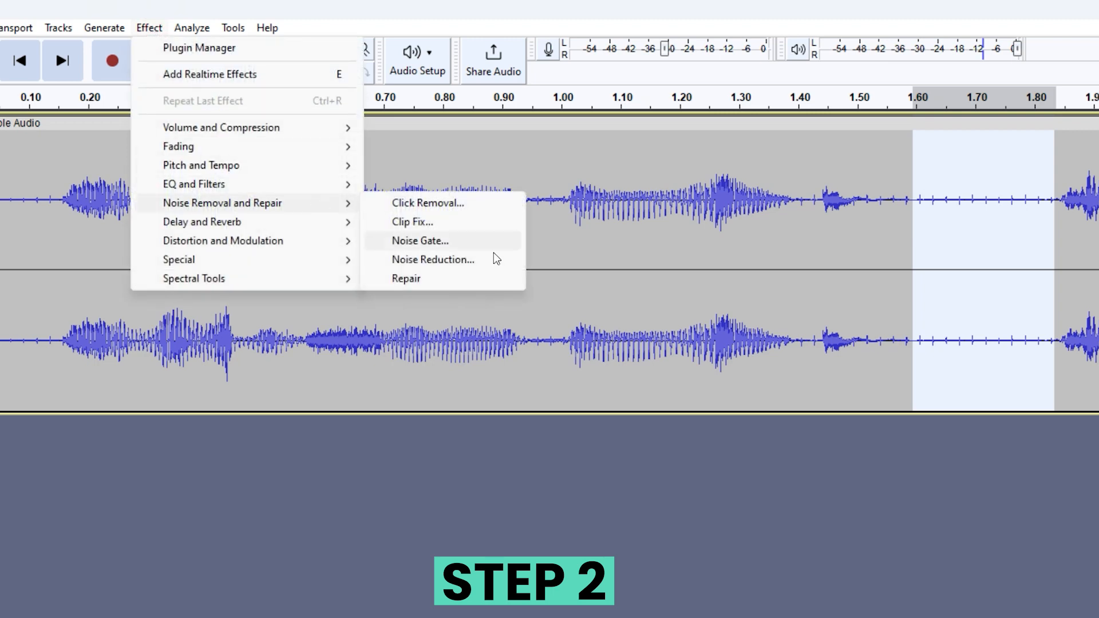
{"action": "left_click", "coordinate": [502, 261]}
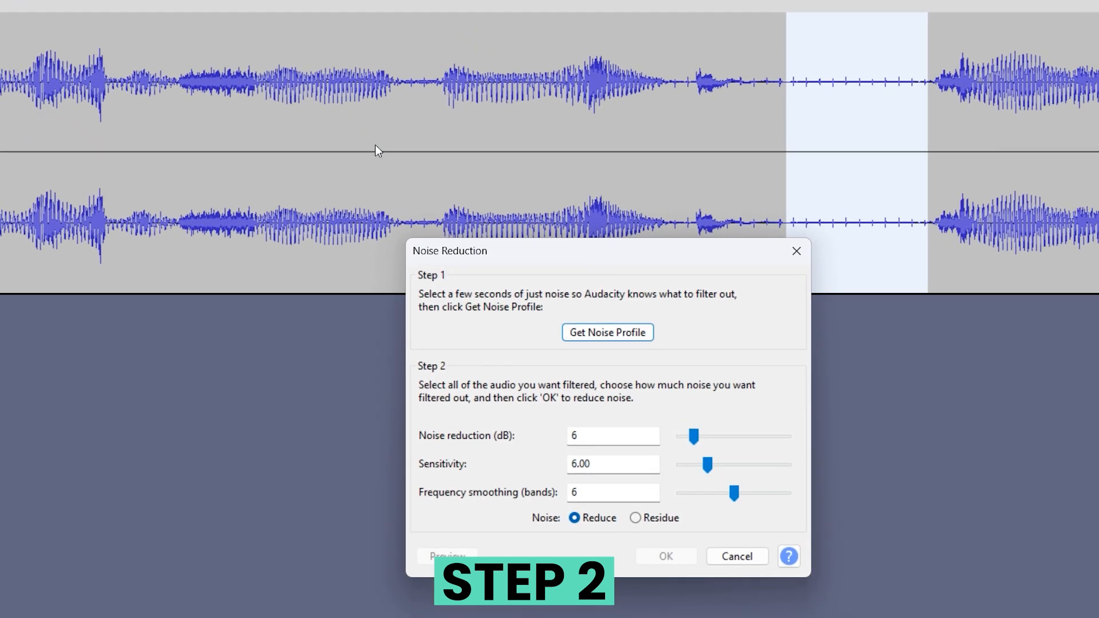
{"action": "left_click", "coordinate": [636, 335]}
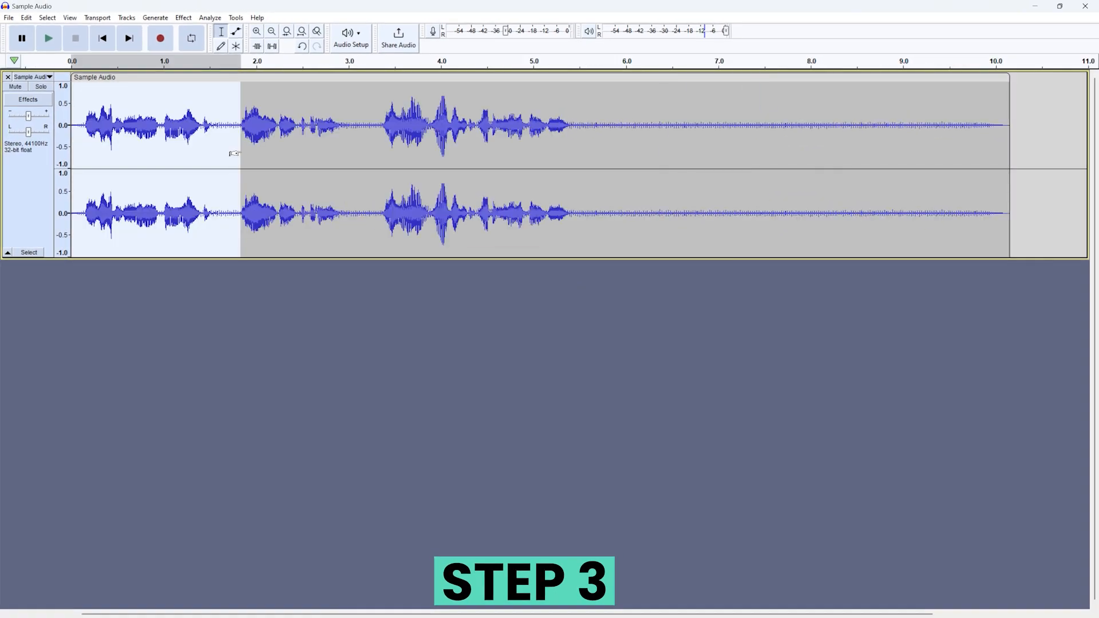
- Select the Sample Audio track from its start to about 5.5 seconds and apply Noise Reduction with adjusted settings
{"action": "left_click_drag", "start_coordinate": [241, 150], "coordinate": [584, 150]}
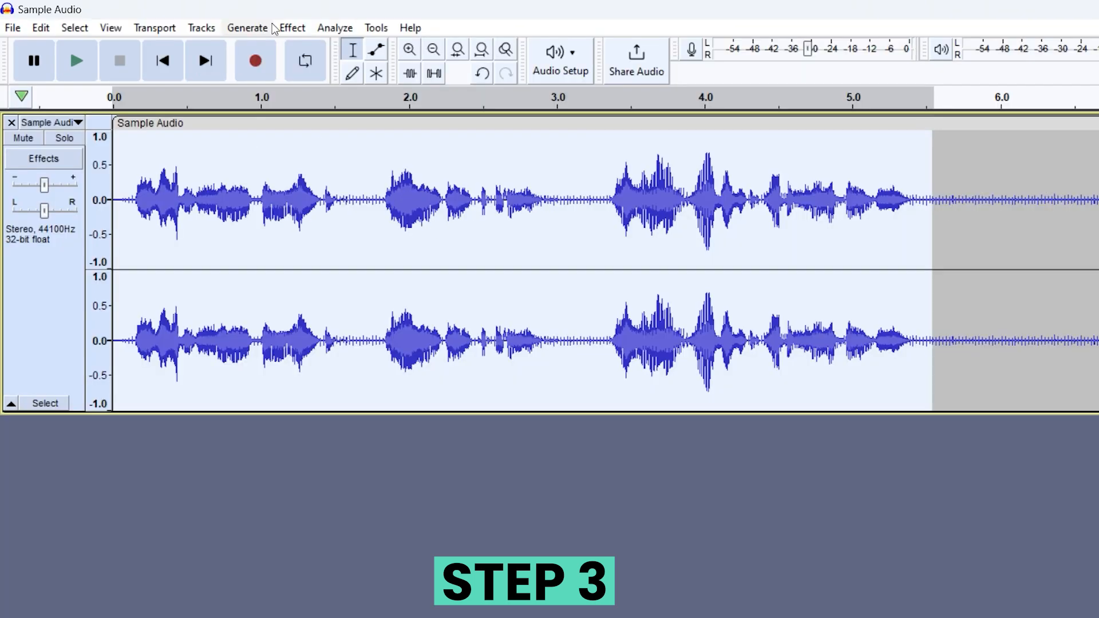
{"action": "left_click", "coordinate": [183, 17]}
{"action": "mouse_move", "coordinate": [276, 133]}
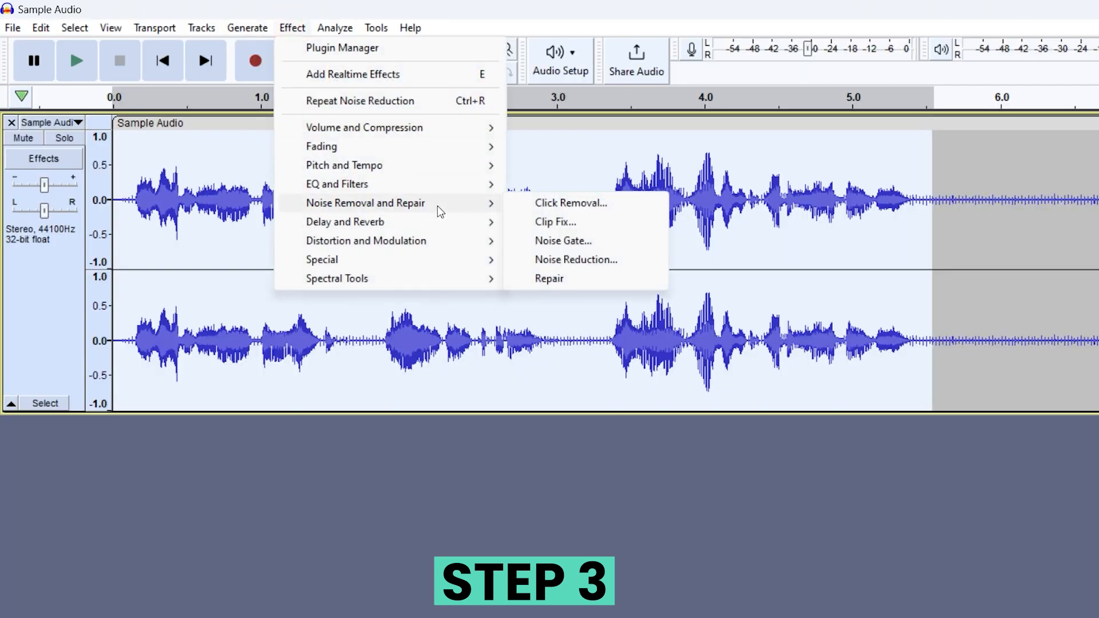
{"action": "left_click", "coordinate": [630, 259]}
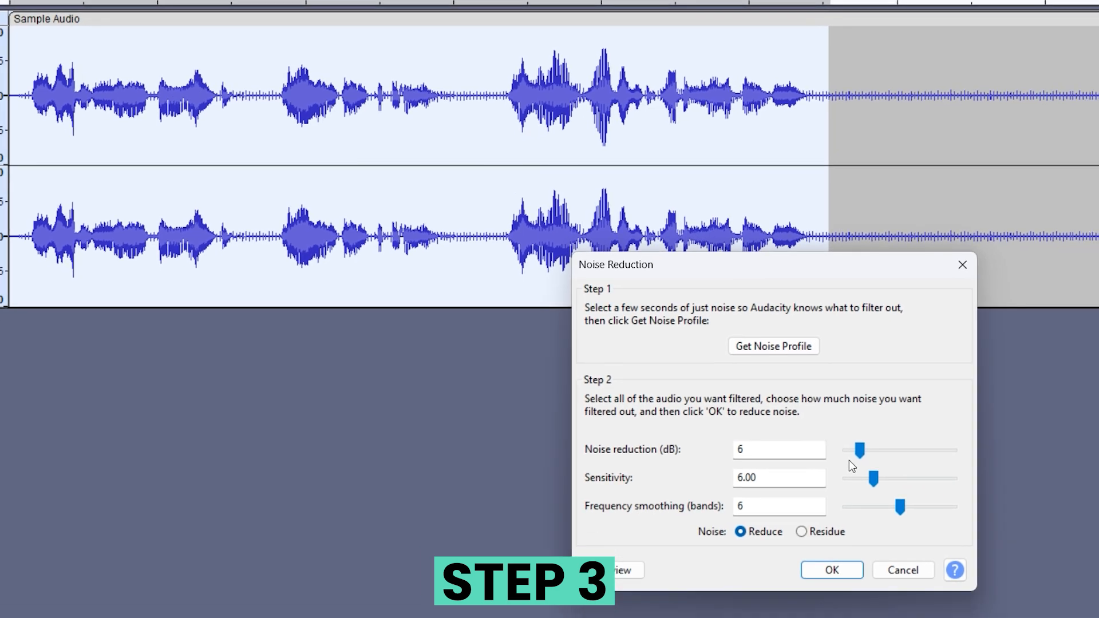
{"action": "left_click_drag", "start_coordinate": [908, 499], "coordinate": [987, 499]}
{"action": "left_click", "coordinate": [819, 573]}
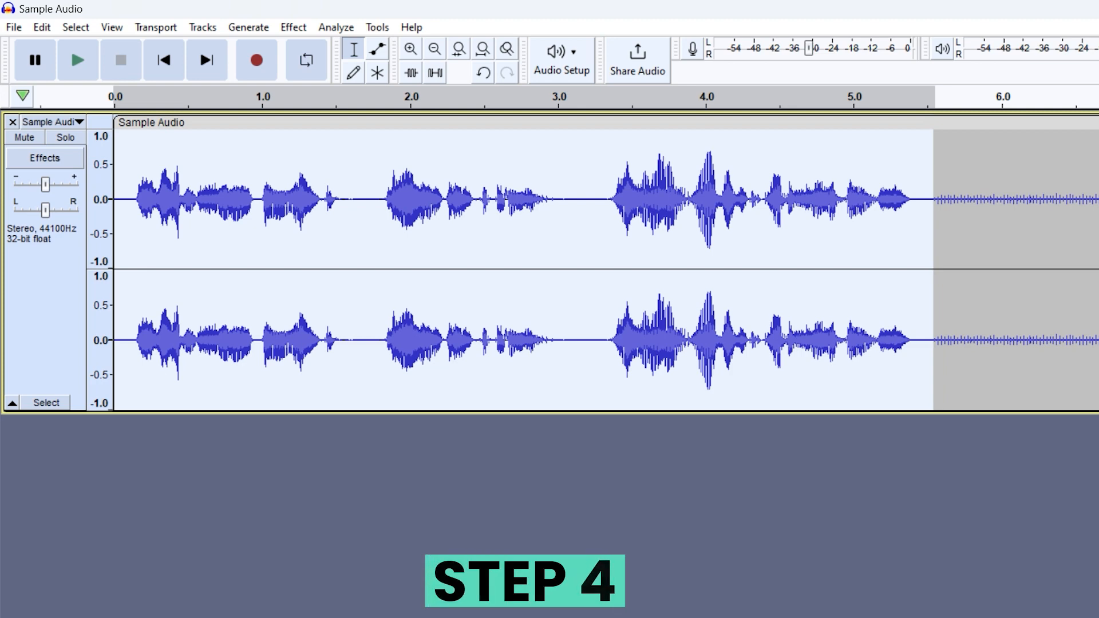
- Preview and apply Amplify at 2.98 dB to the selected part of the Sample Audio track without allowing clipping
{"action": "left_click", "coordinate": [293, 27]}
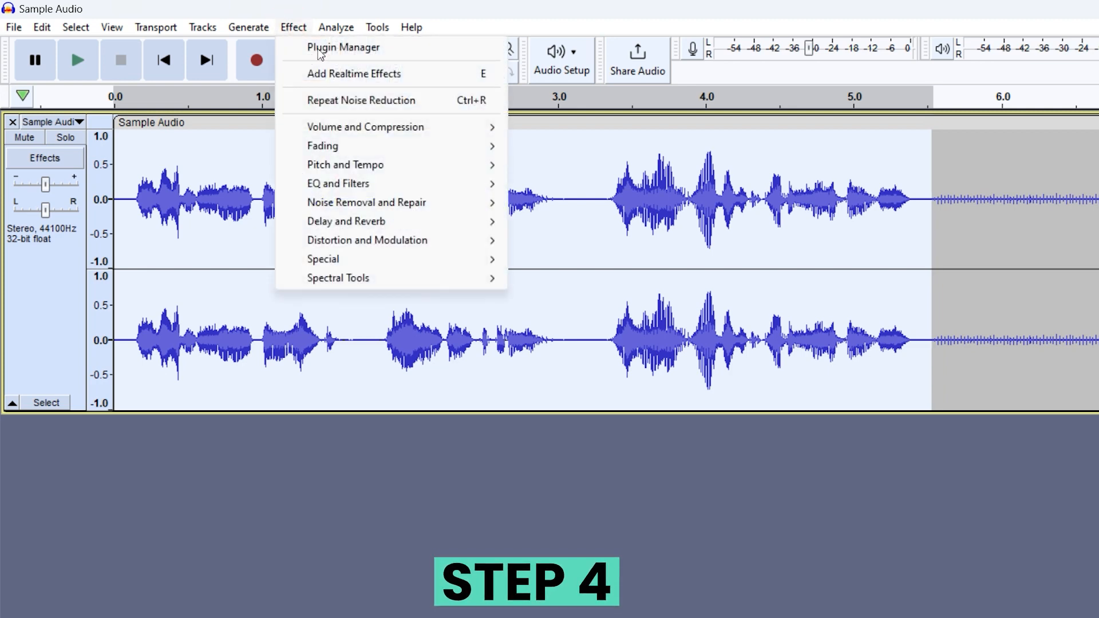
{"action": "mouse_move", "coordinate": [426, 130]}
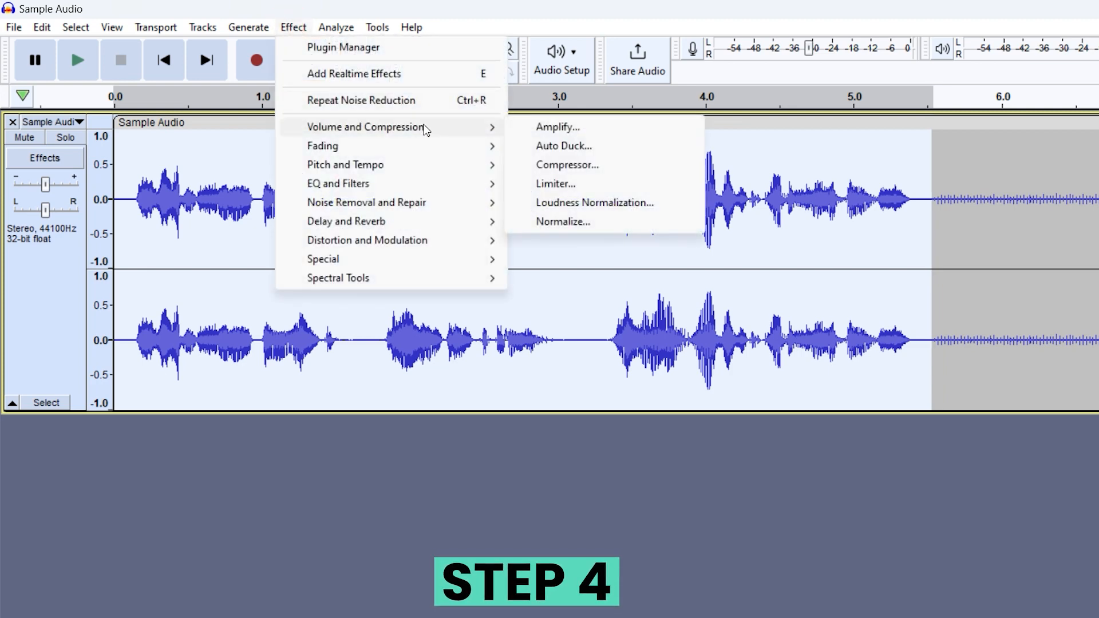
{"action": "left_click", "coordinate": [594, 135]}
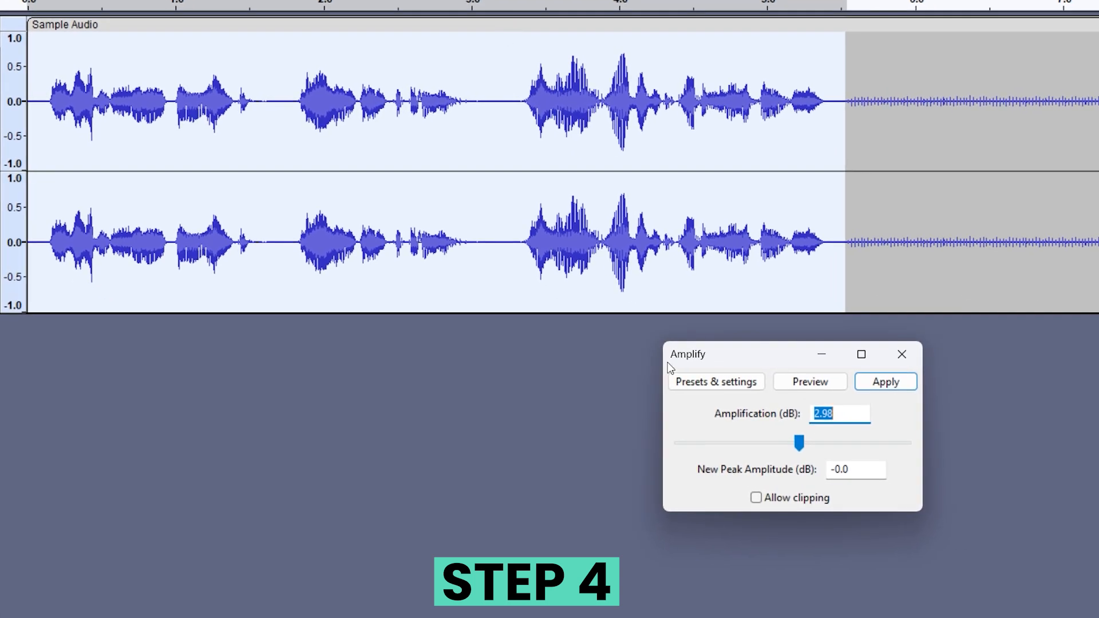
{"action": "left_click", "coordinate": [808, 382]}
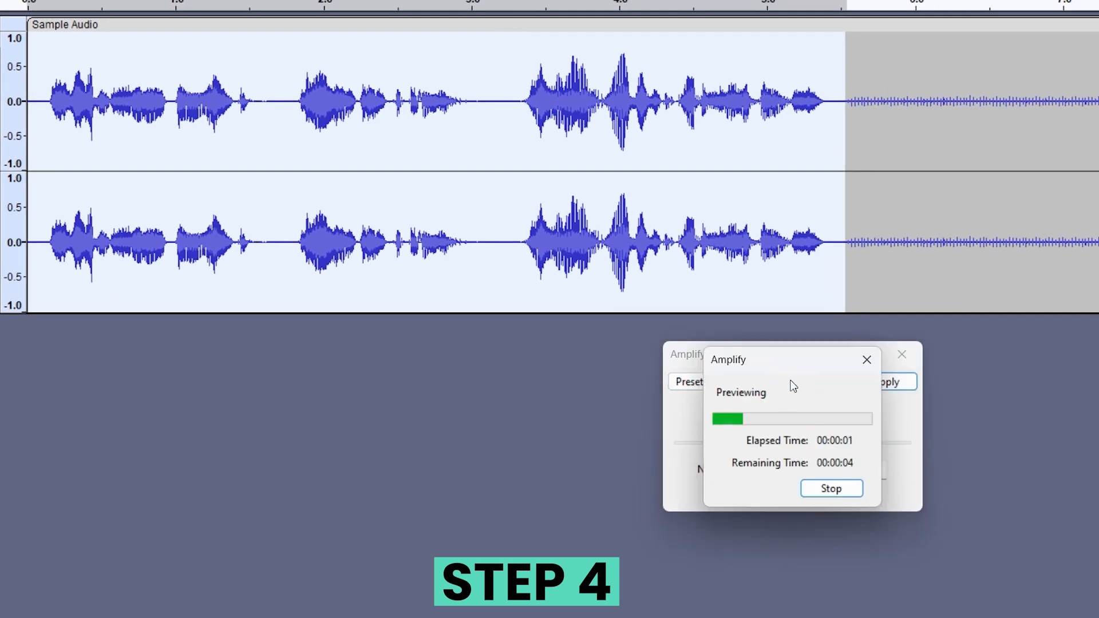
{"action": "left_click", "coordinate": [889, 385]}
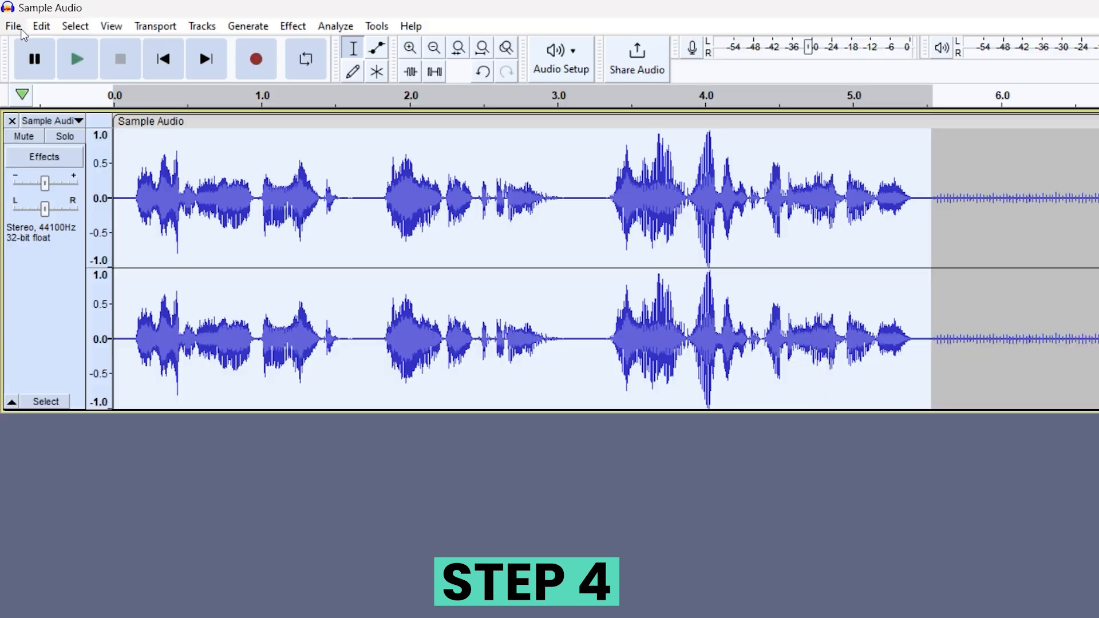
{"action": "left_click", "coordinate": [24, 32]}
{"action": "mouse_move", "coordinate": [152, 159]}
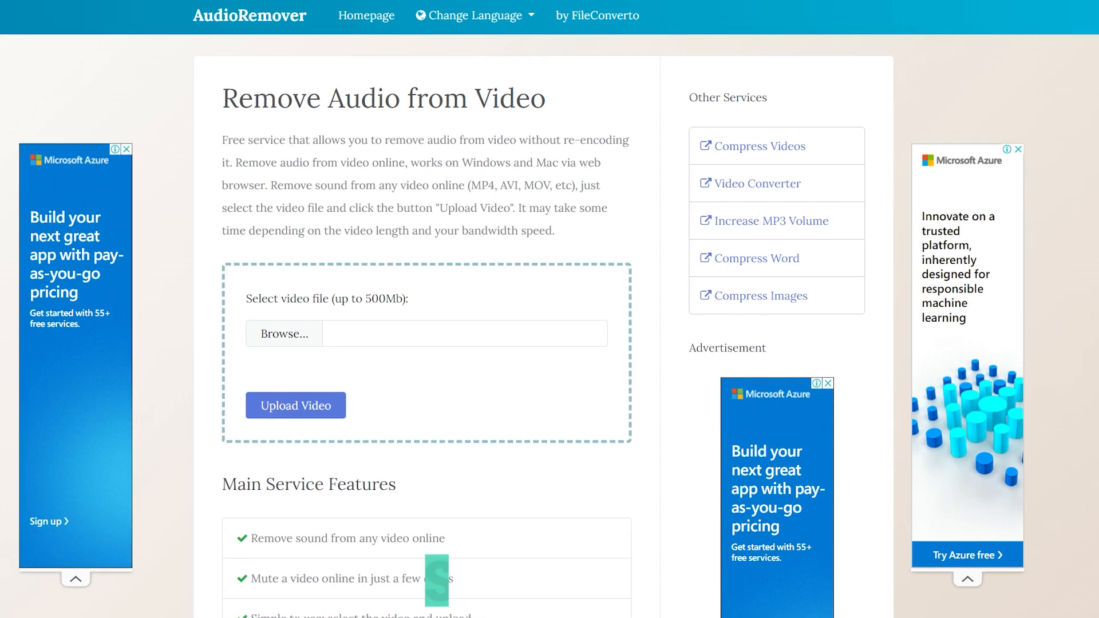
- Switch to the AudioRemover website, upload My Plotagon Movie.mp4 to strip its audio, and download the processed video
{"action": "left_click", "coordinate": [298, 344]}
{"action": "double_click", "coordinate": [162, 160]}
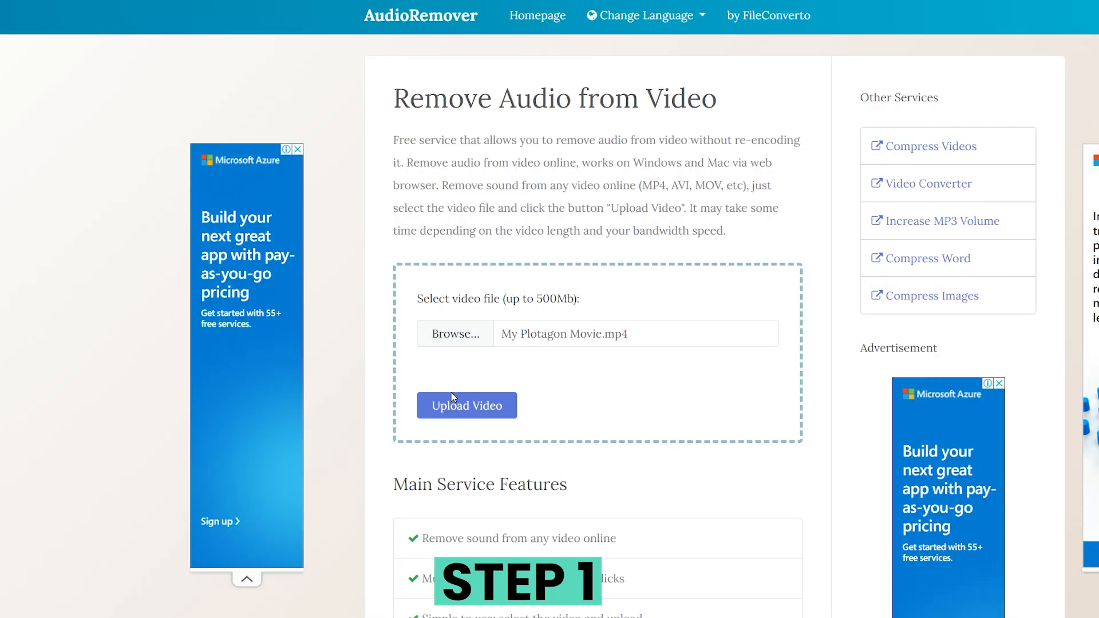
{"action": "left_click", "coordinate": [475, 417]}
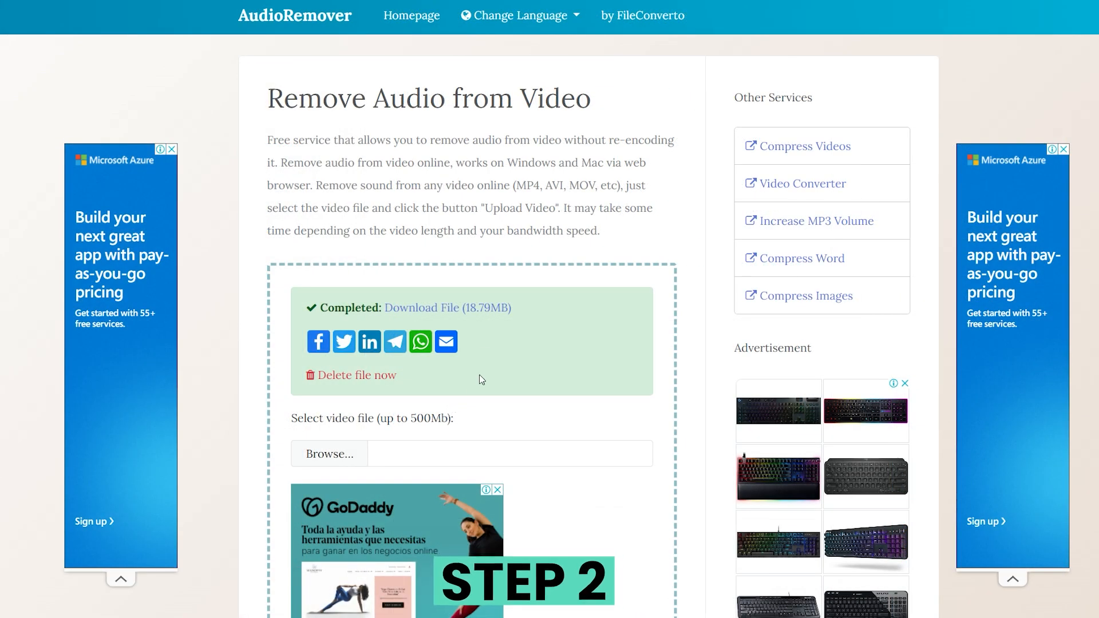
{"action": "left_click", "coordinate": [478, 312]}
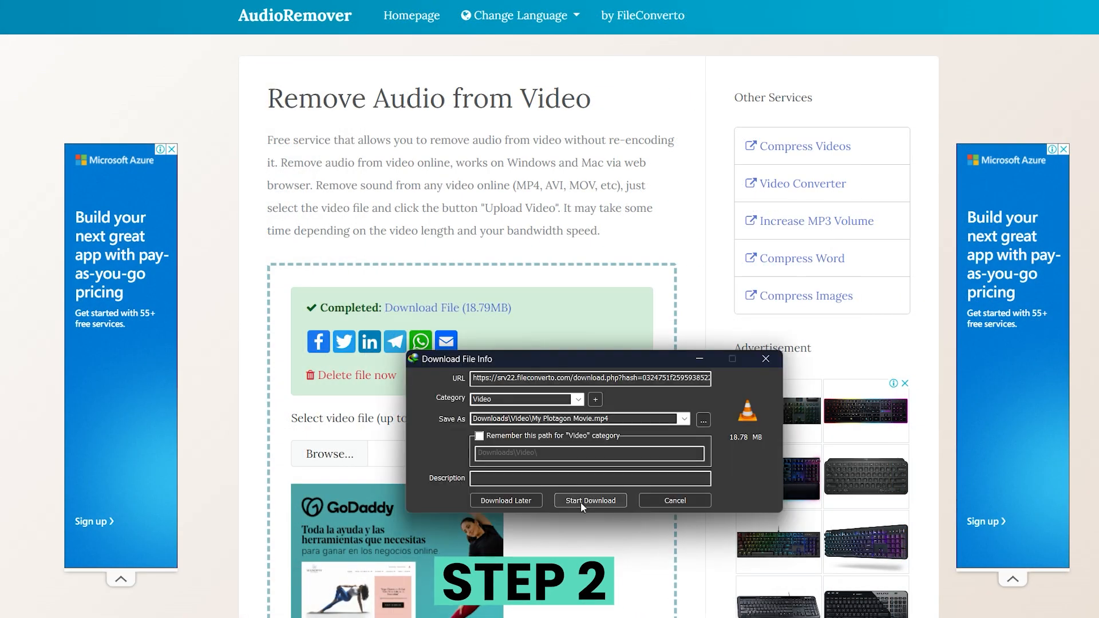
{"action": "left_click", "coordinate": [580, 502]}
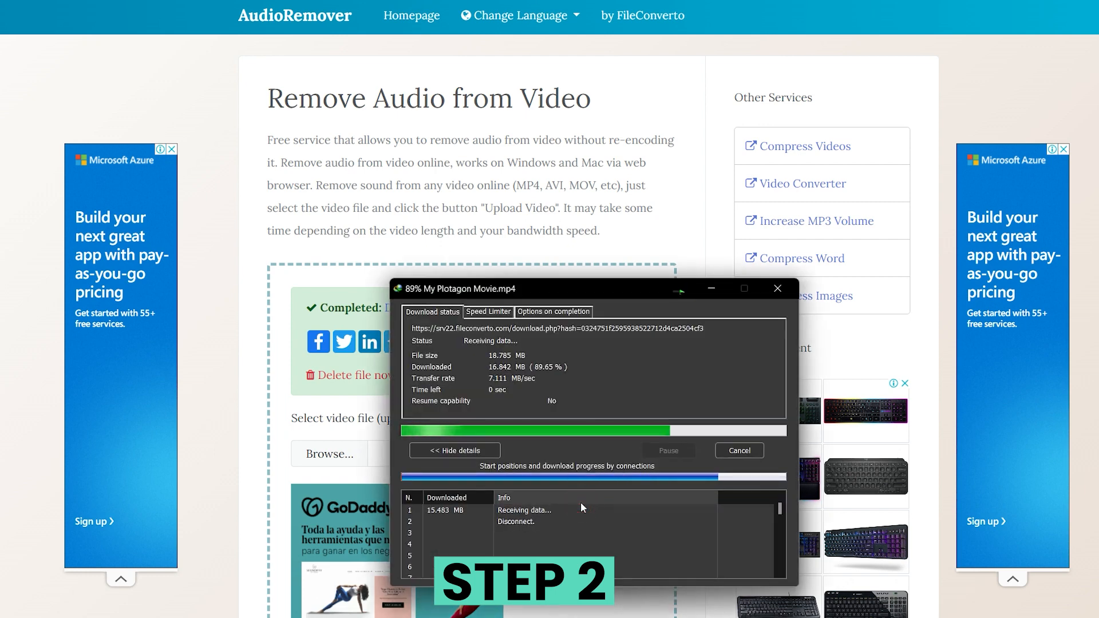